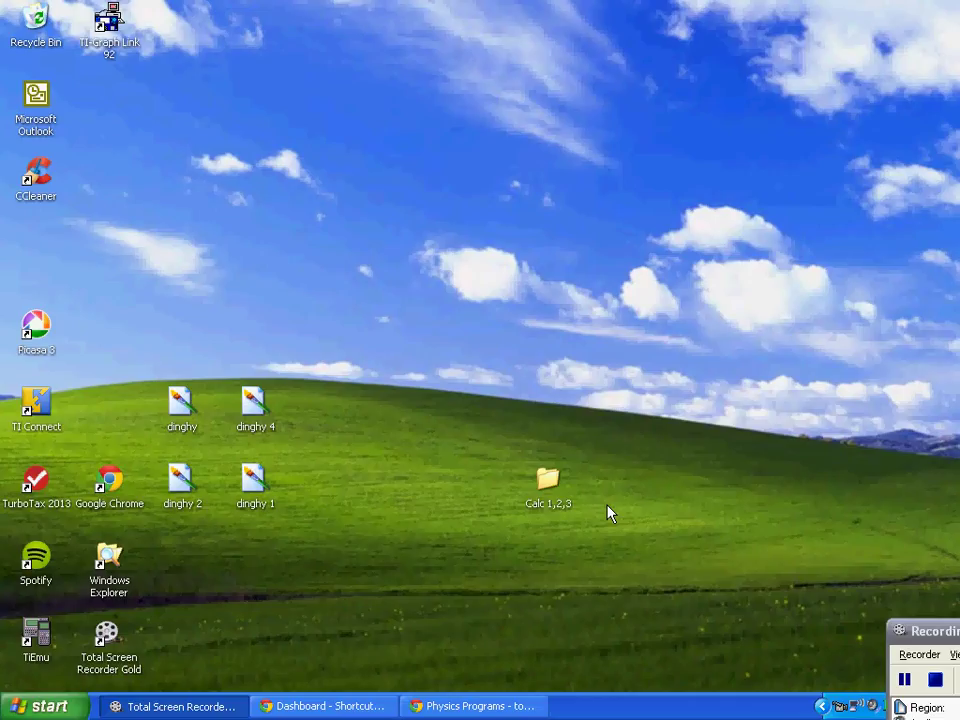
Launch TiEmu and reset all of the emulated TI-89 Titanium's memory via MEM > Reset > All Memory
double_click(38, 632)
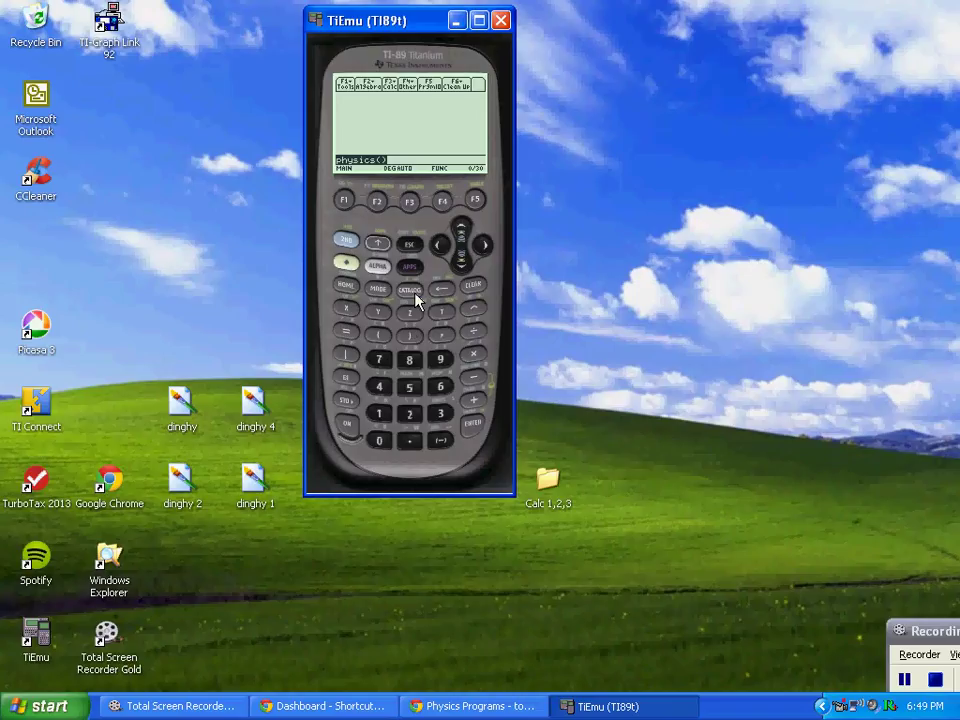
click(345, 243)
click(442, 388)
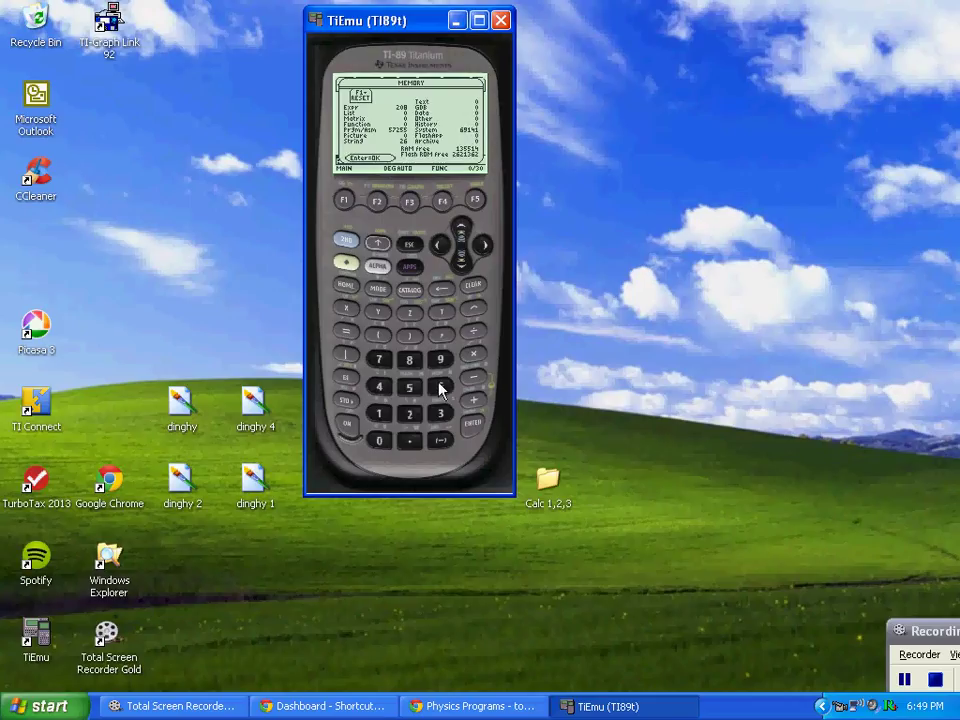
click(344, 201)
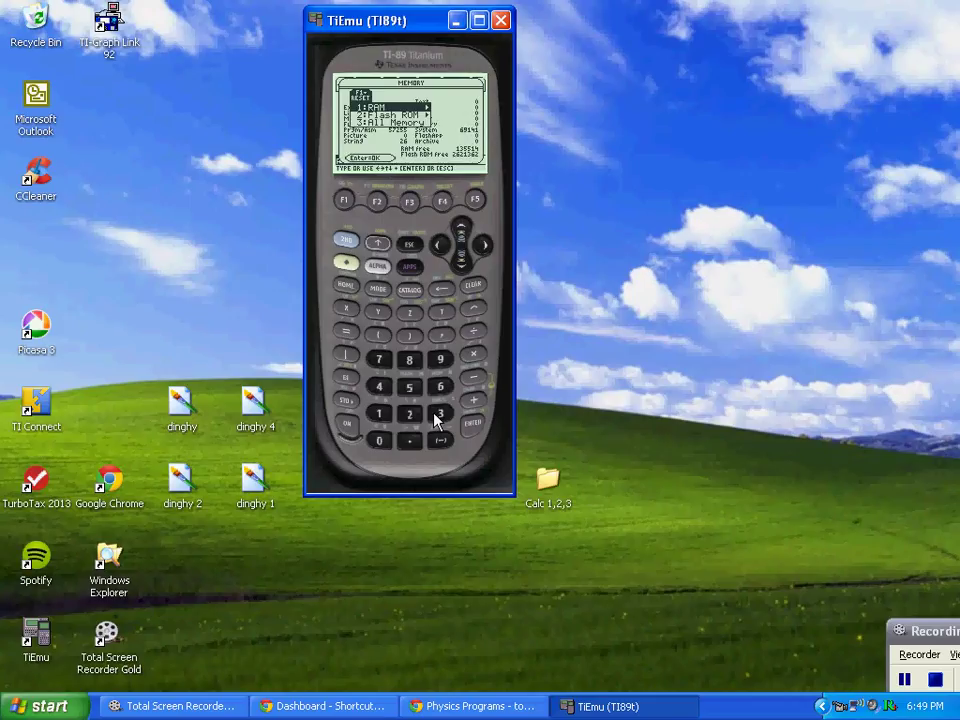
click(439, 414)
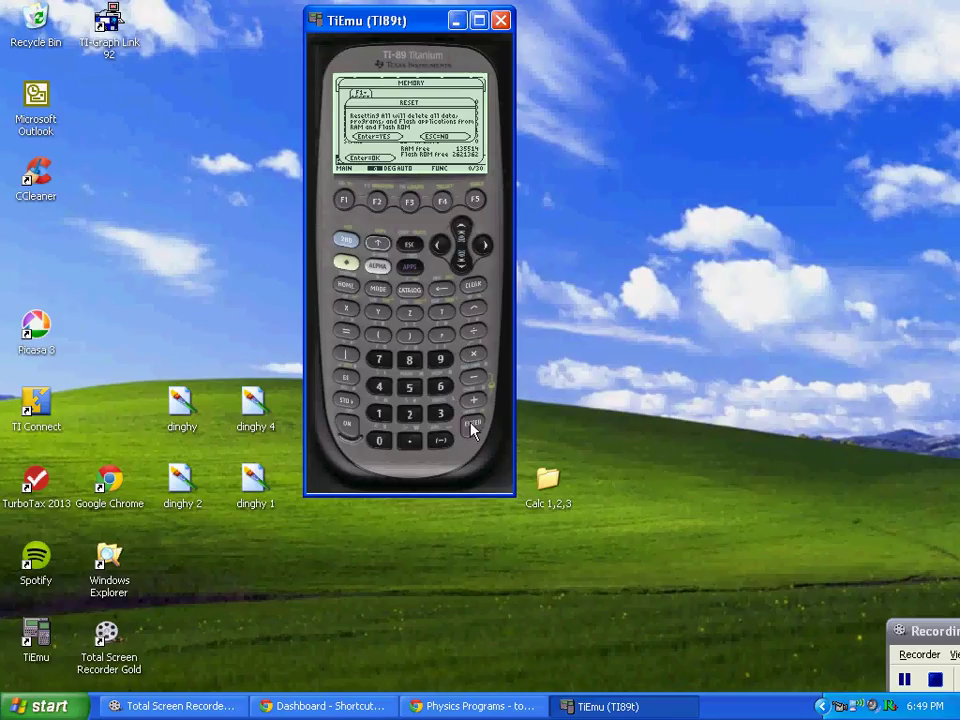
click(472, 425)
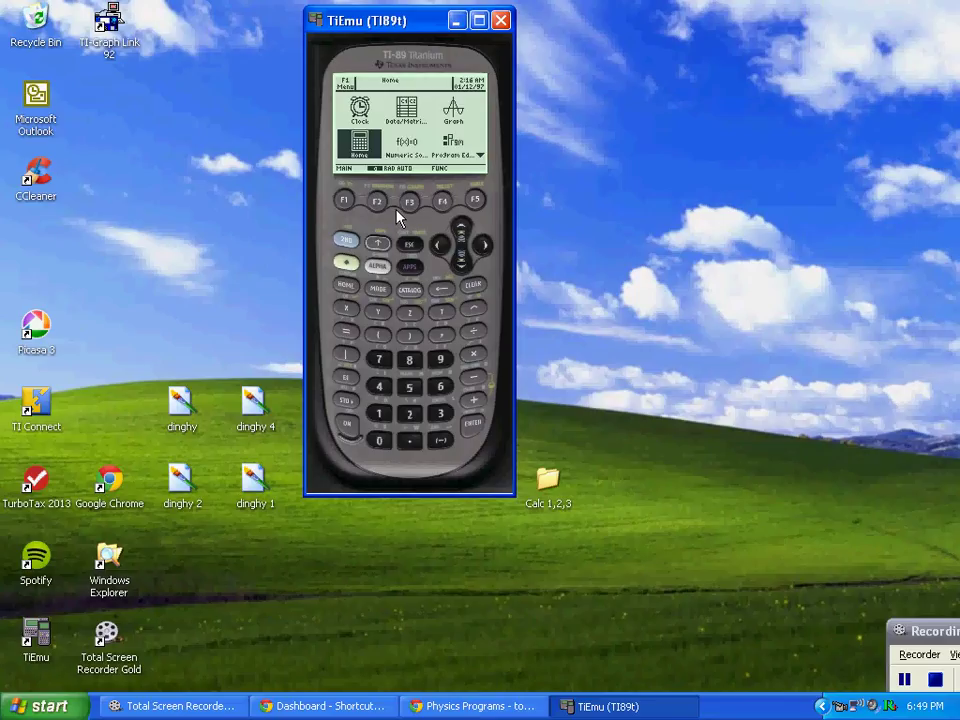
Reset the calculator's Flash ROM with the Both option, erasing archive and Flash apps
click(345, 245)
click(441, 389)
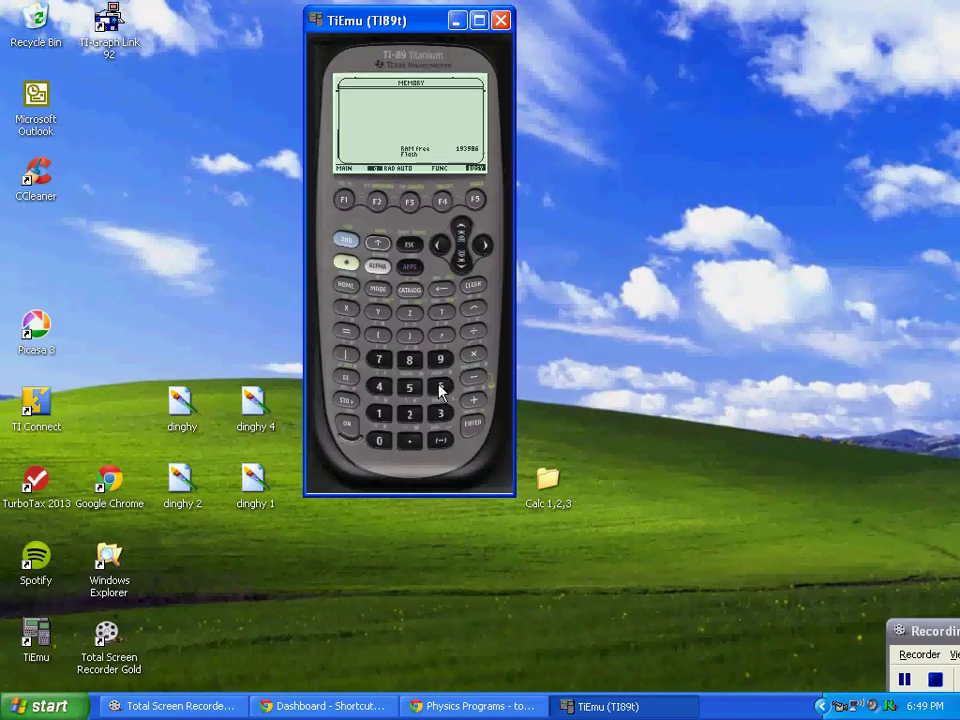
click(342, 203)
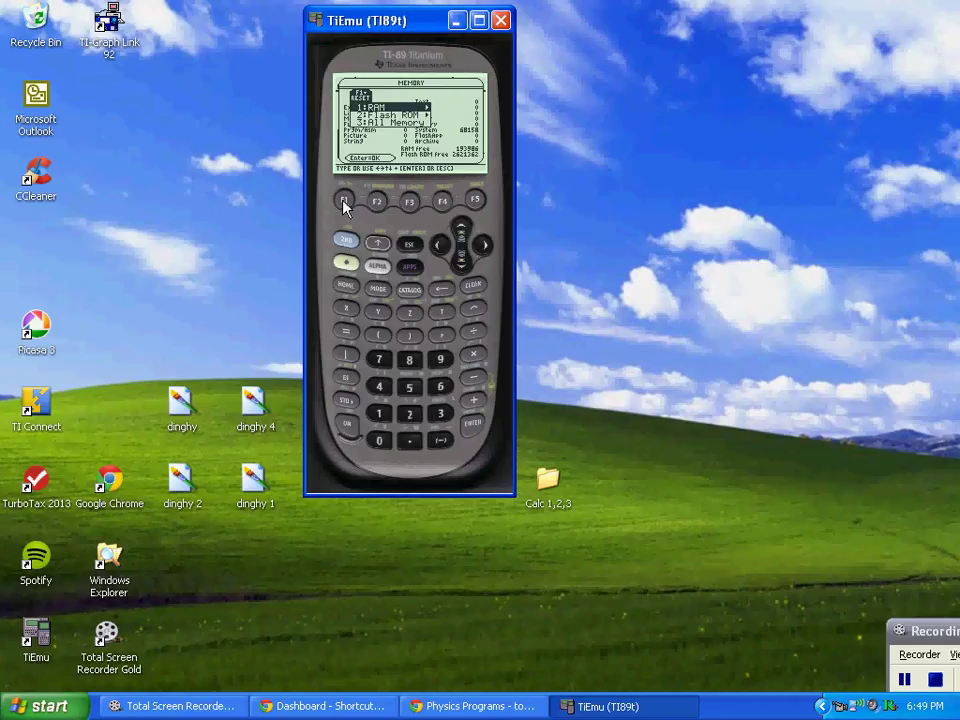
click(410, 413)
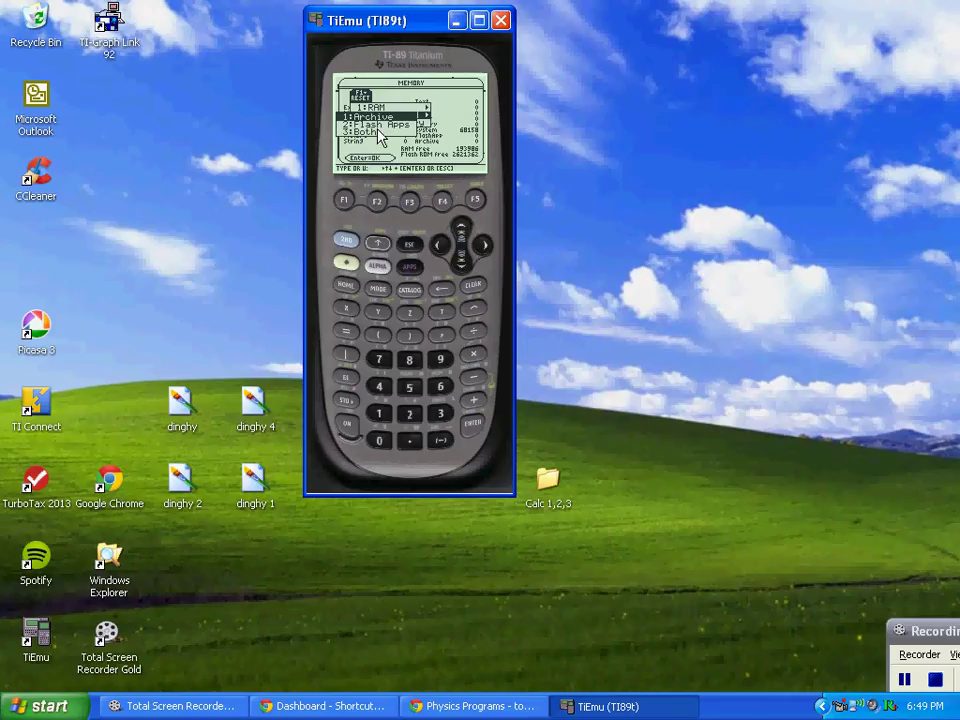
click(441, 413)
click(473, 424)
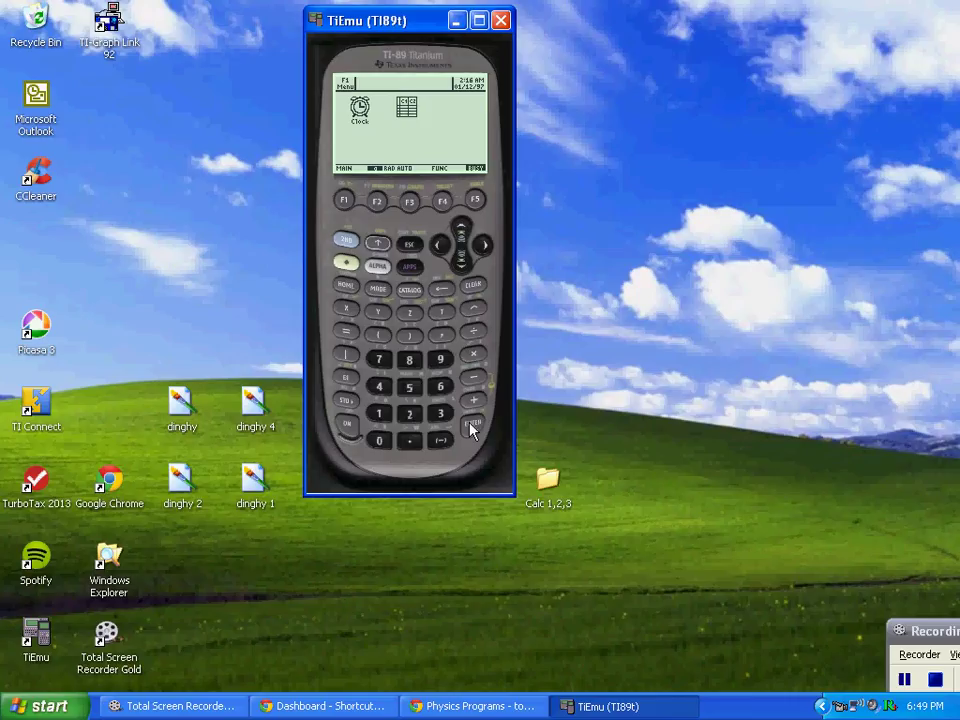
Close TiEmu, confirm in TI Connect's DeviceExplorer that only the main folder exists, then close both
click(502, 22)
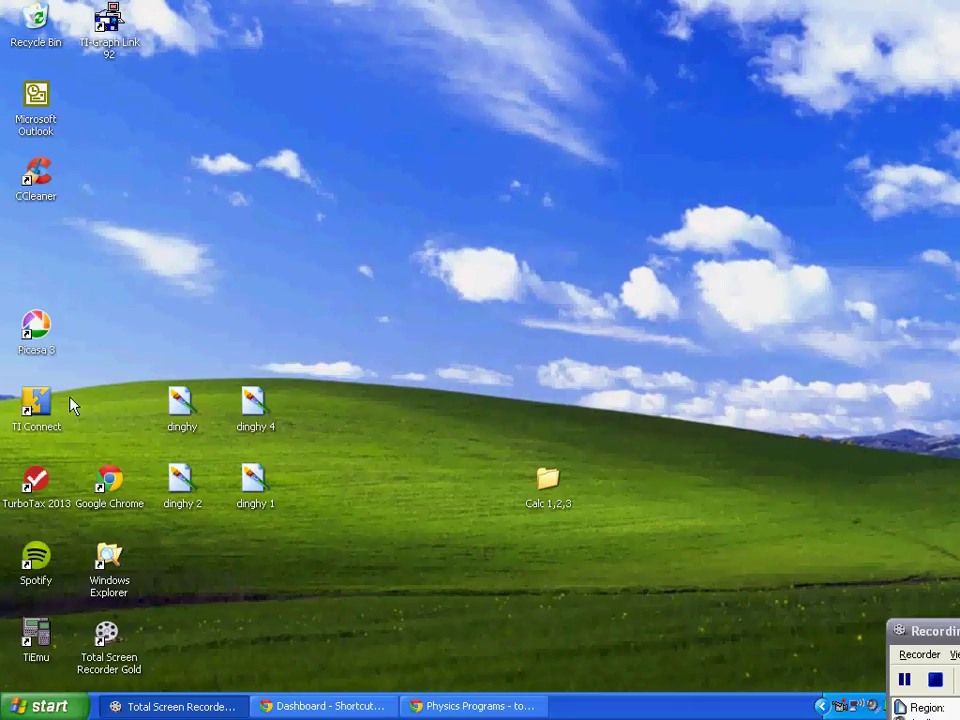
double_click(37, 406)
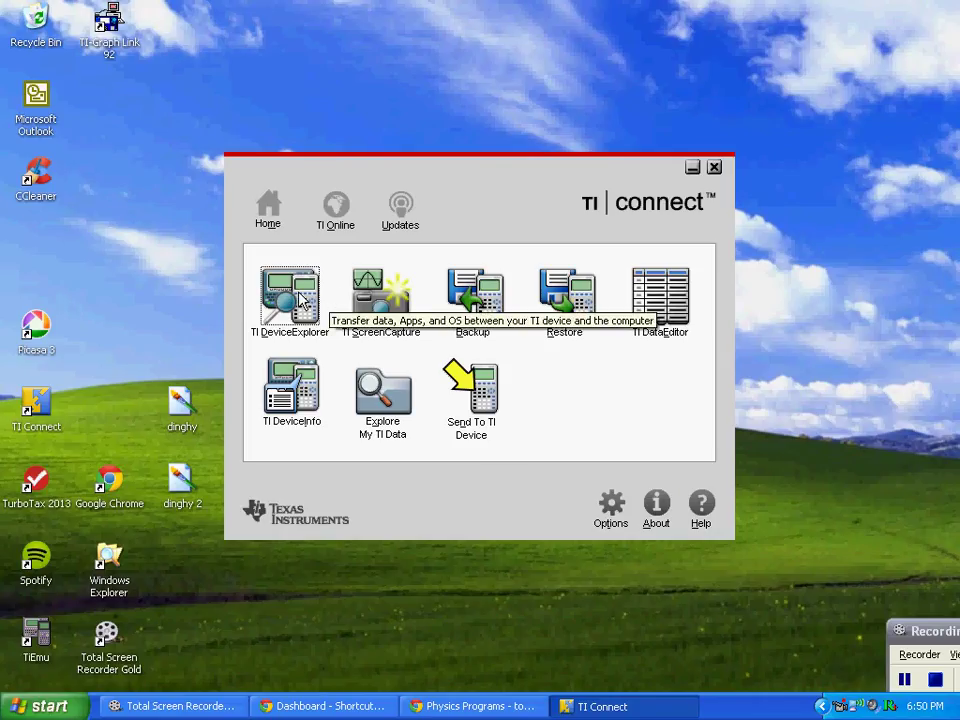
click(301, 298)
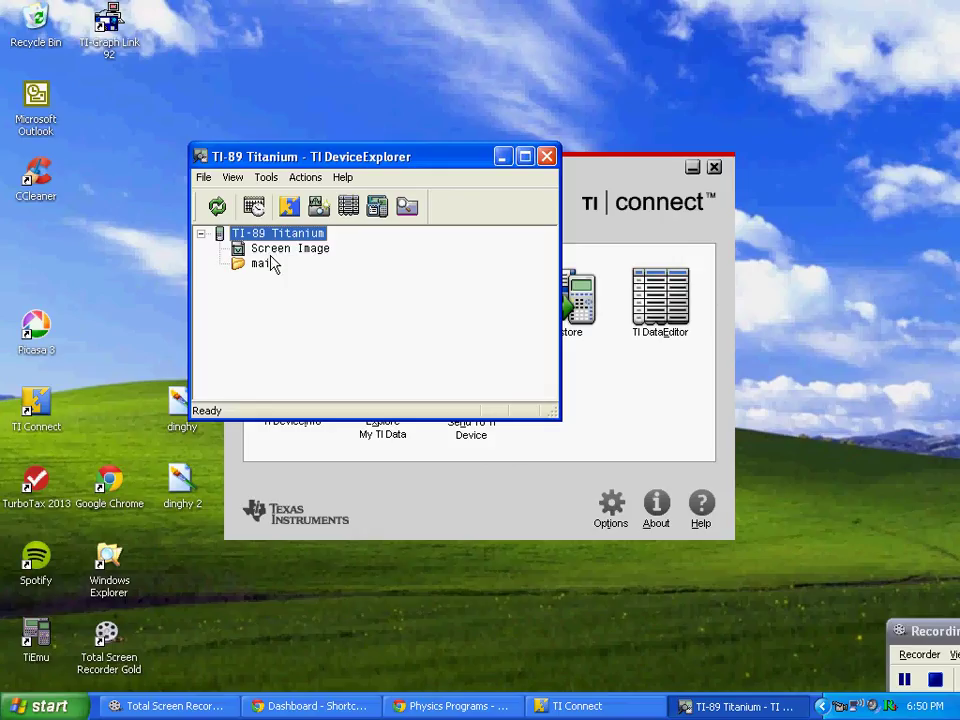
click(547, 157)
click(714, 168)
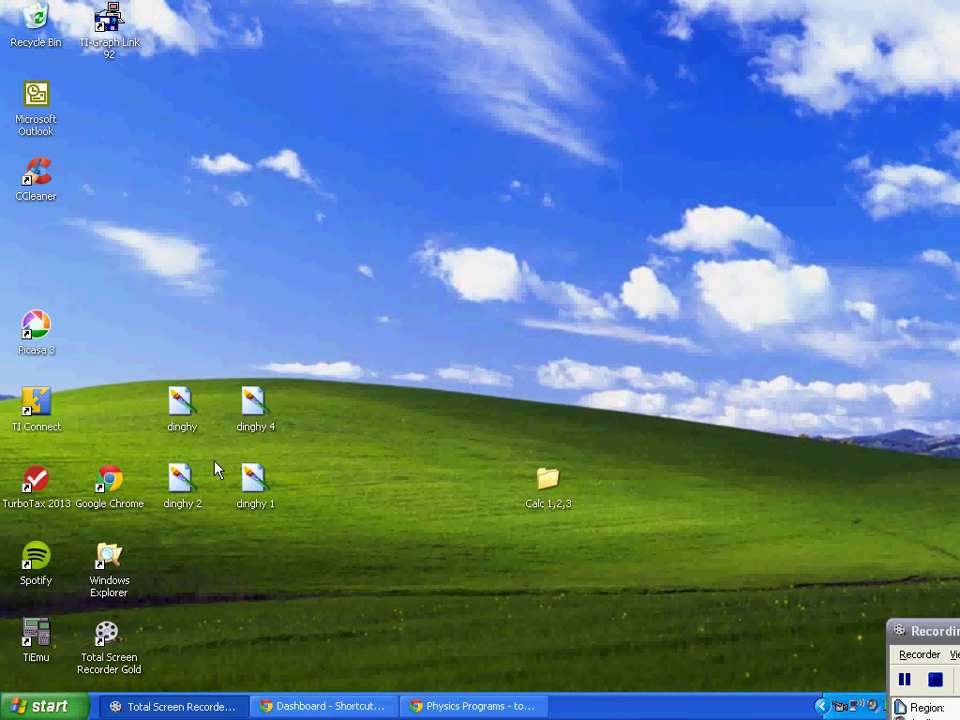
Download Physics 1.zip from the Physics Programs email, then restore down the Chrome window
click(465, 705)
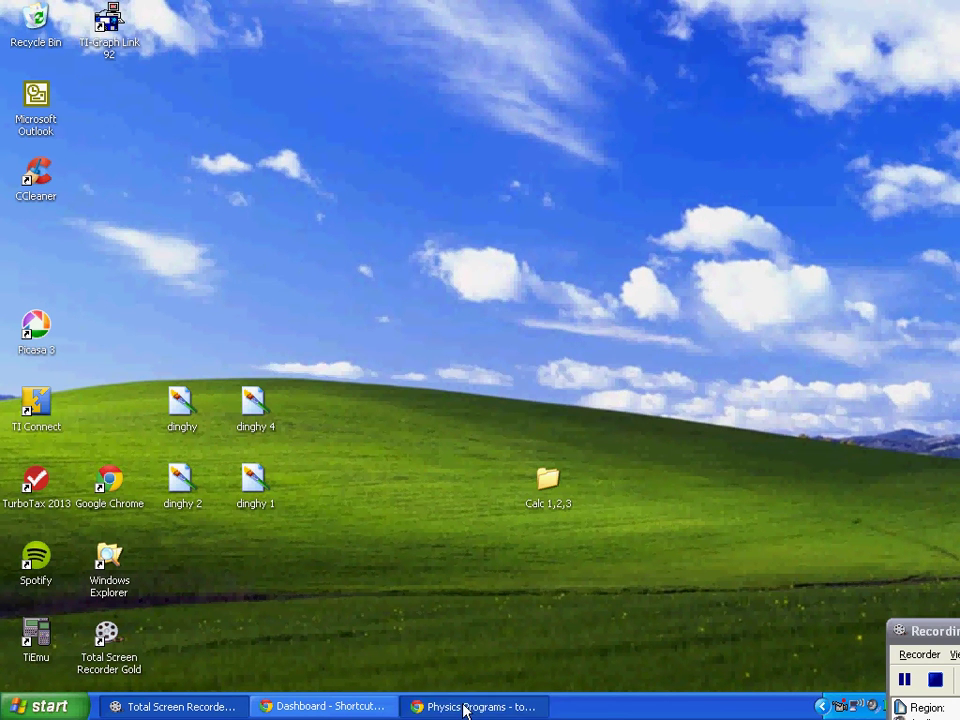
mouse_move(339, 394)
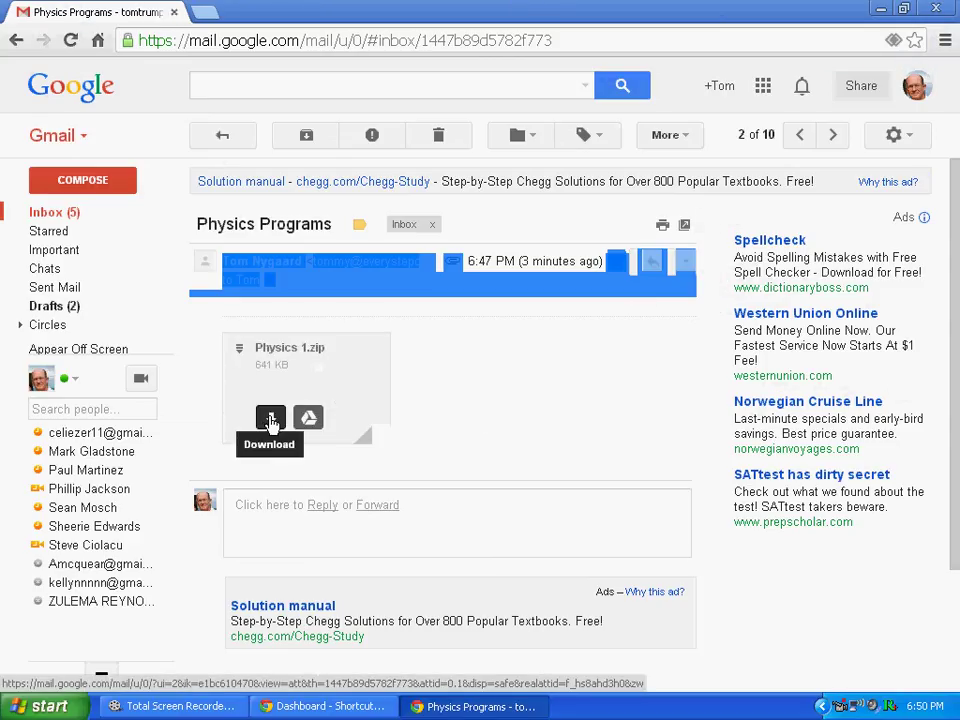
click(271, 420)
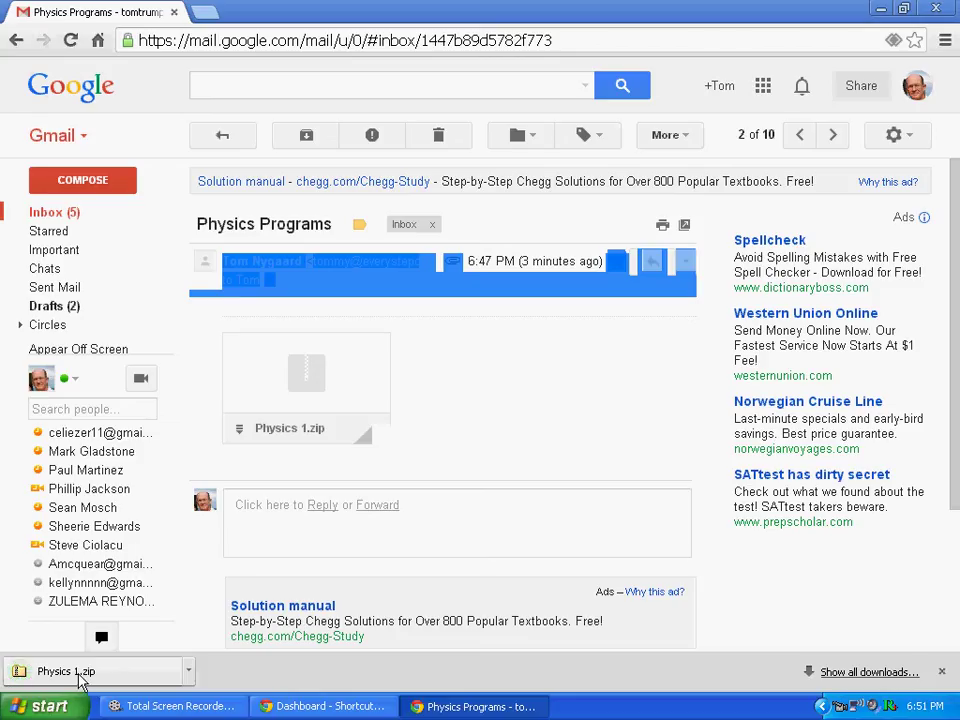
click(903, 10)
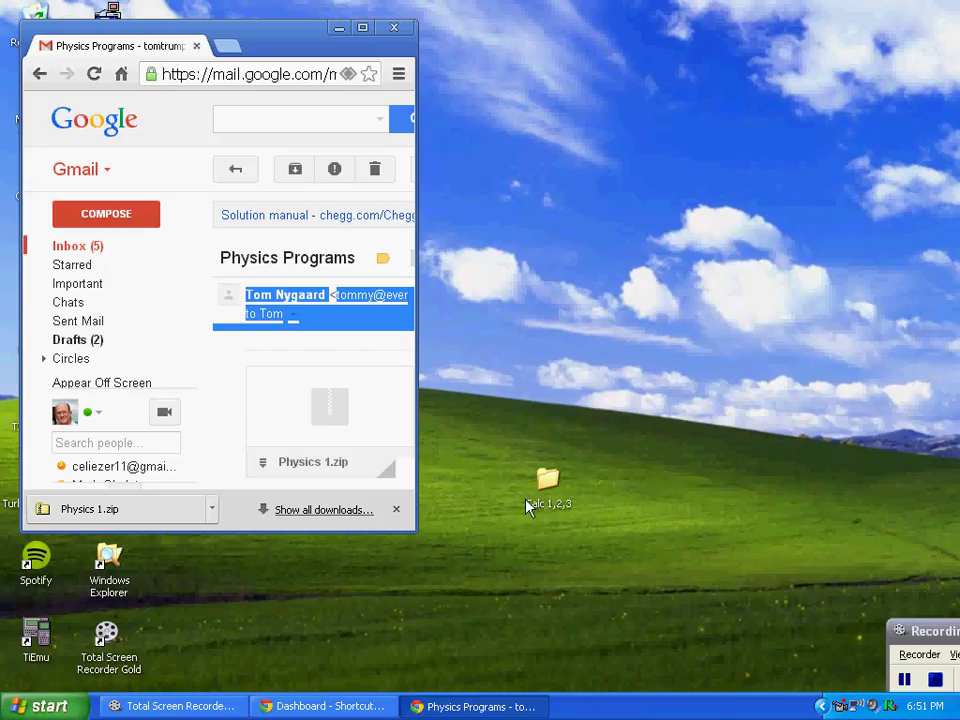
Create a new desktop folder named 'Physics 1' beside Calc 1,2,3
right_click(651, 486)
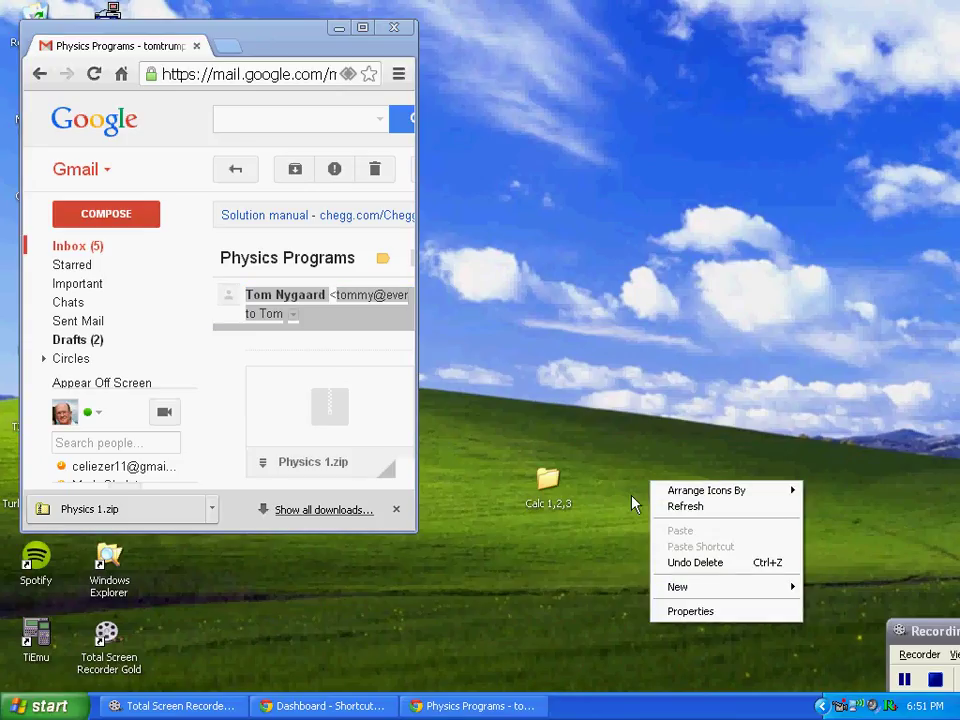
mouse_move(686, 596)
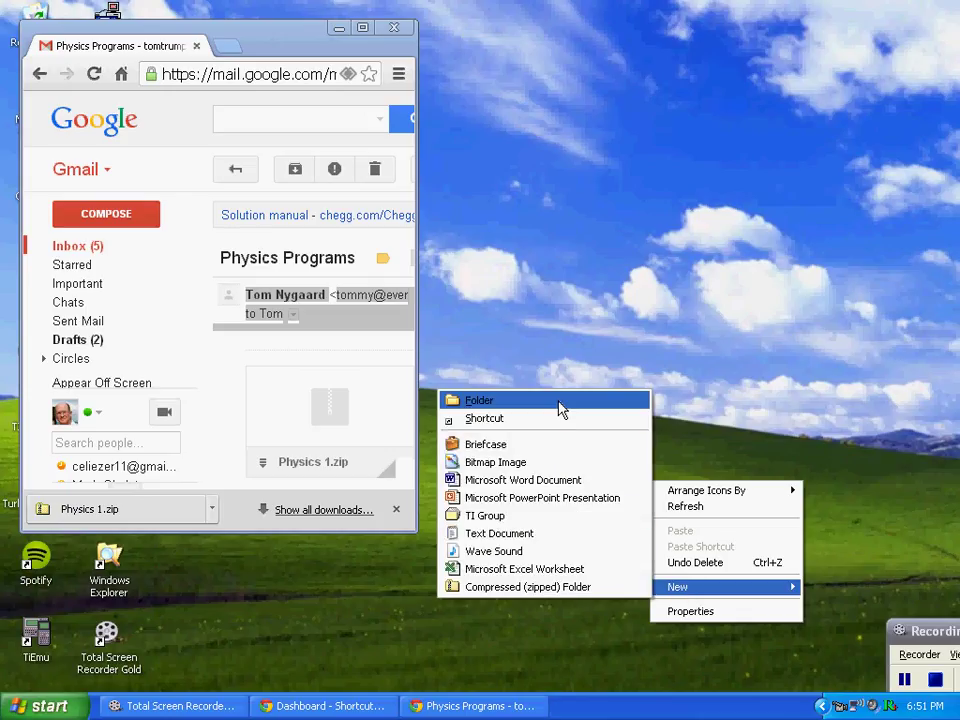
click(560, 408)
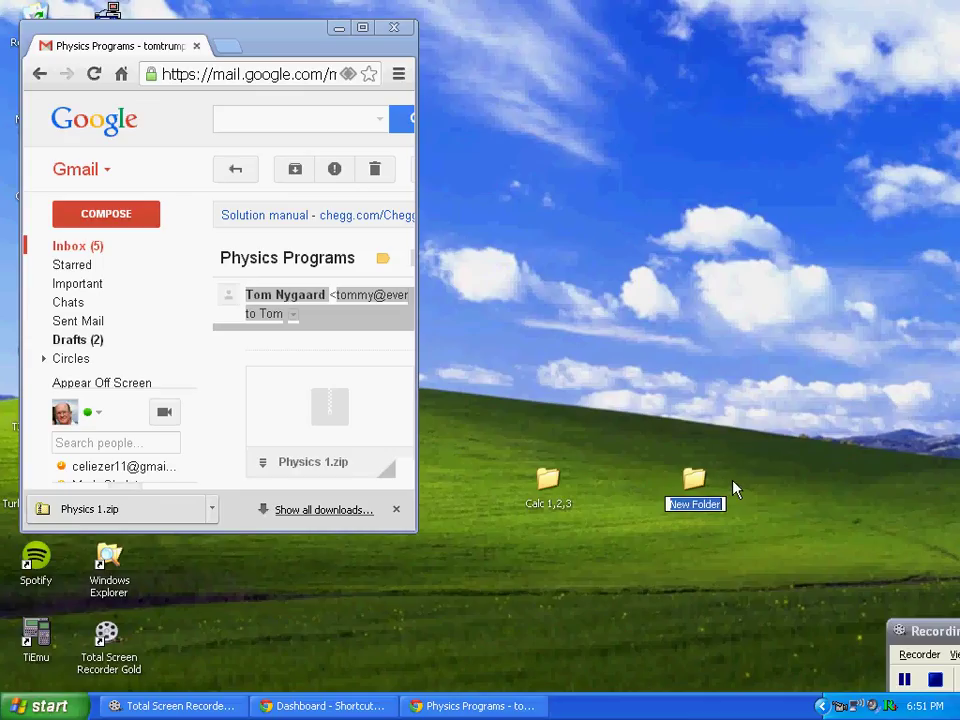
text(Phy)
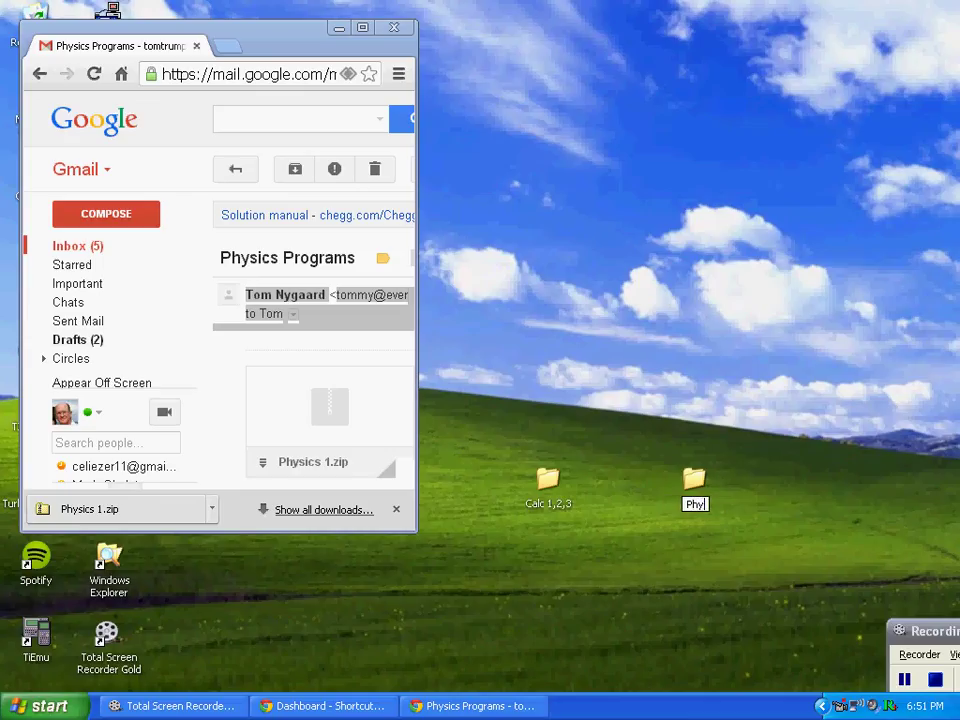
text(sics 1)
key(Return)
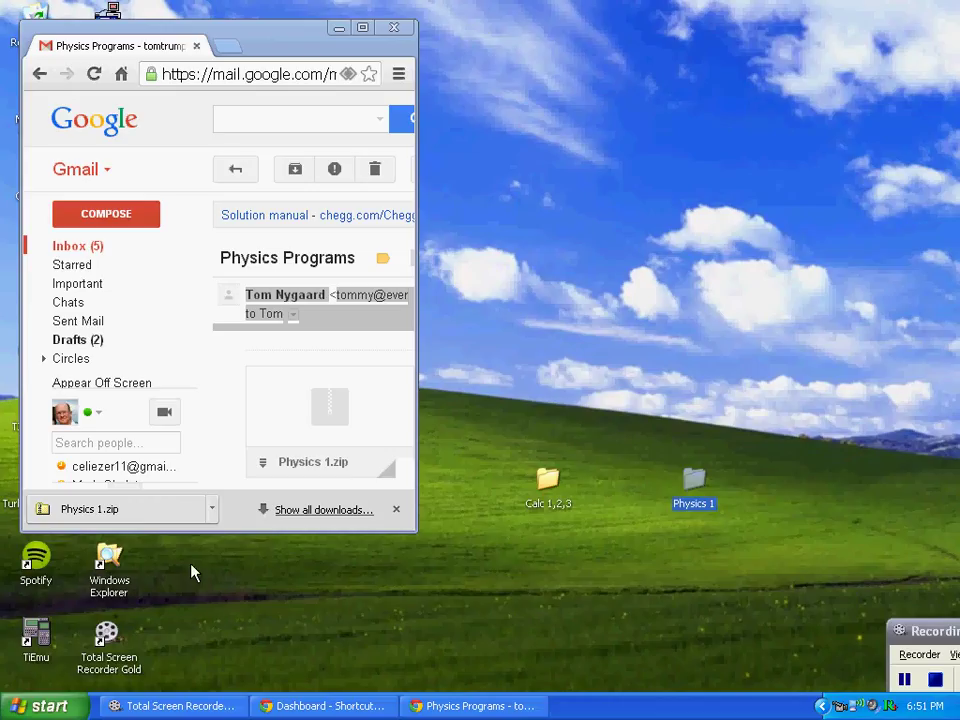
Open Physics 1.zip from Chrome's download bar and switch Explorer's view to List
click(107, 514)
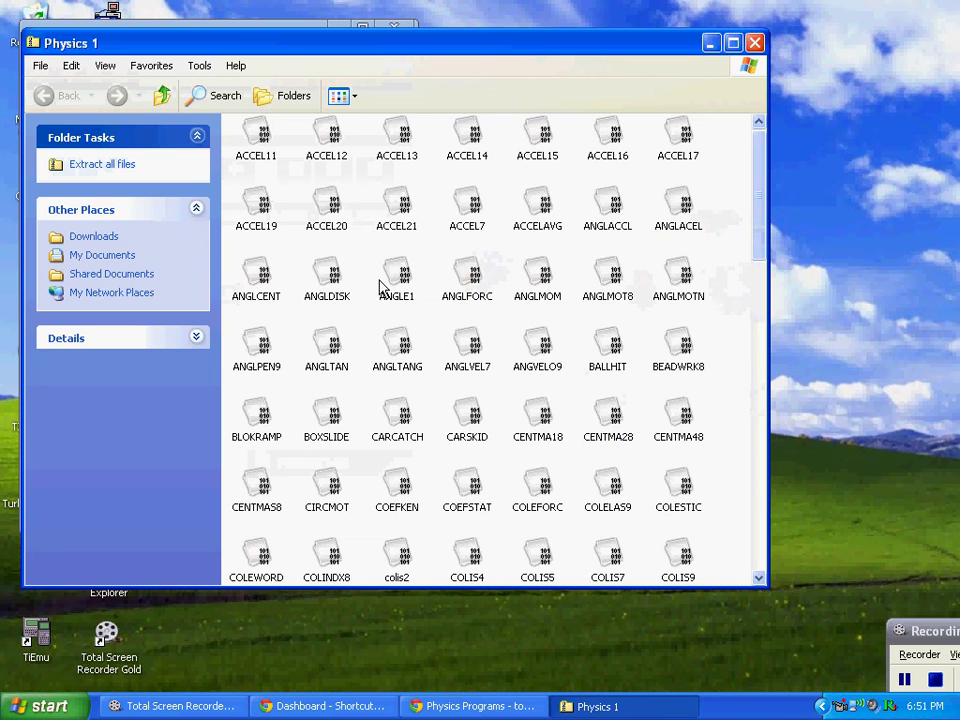
click(105, 65)
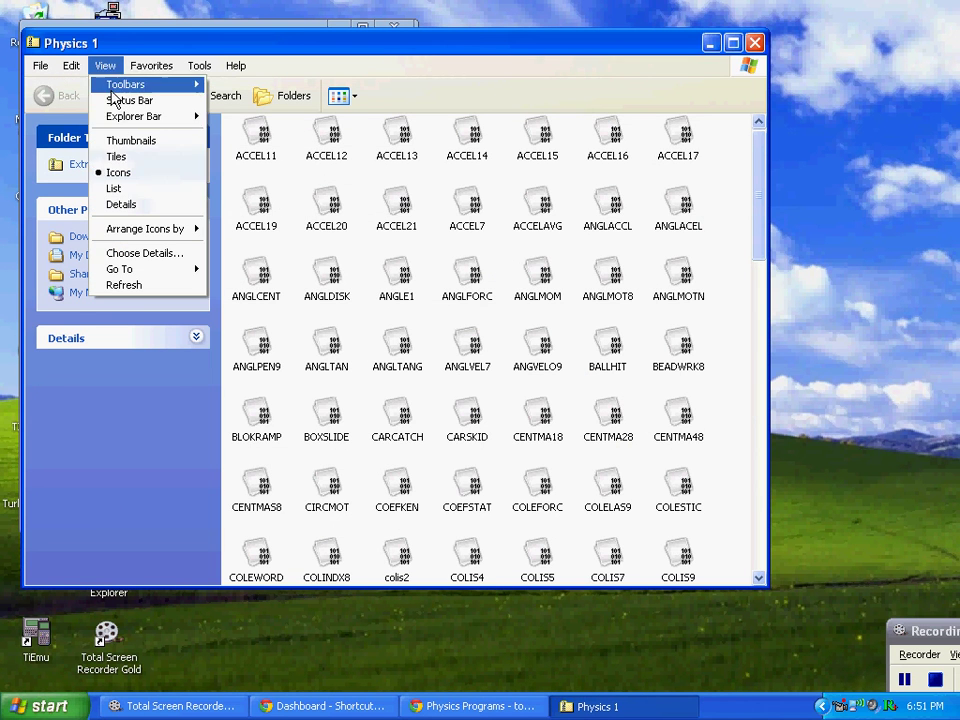
click(115, 190)
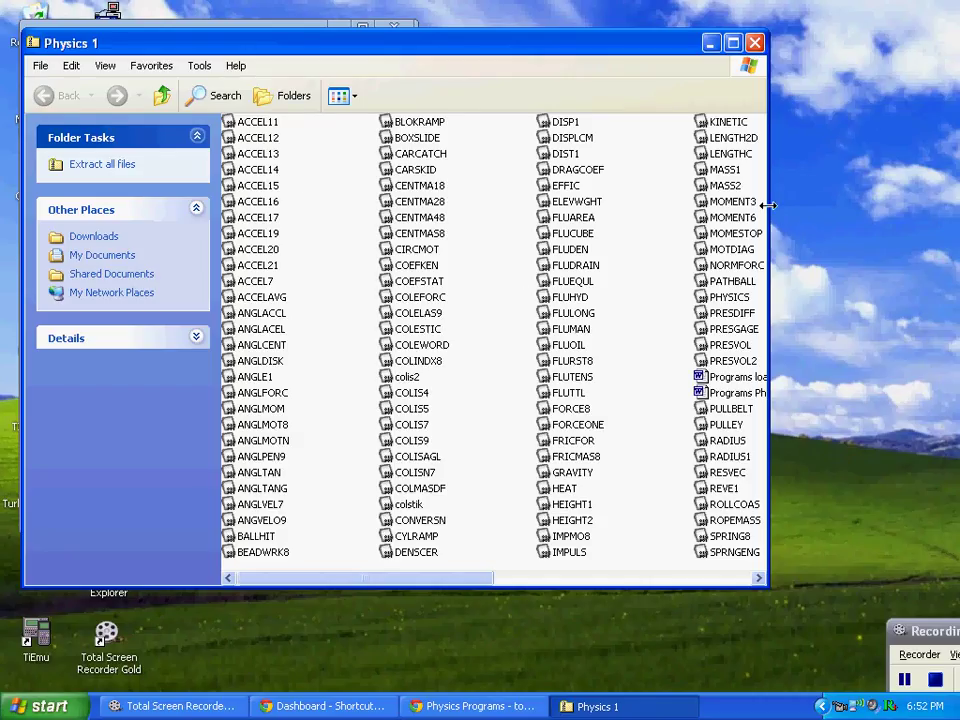
Narrow the zip window to uncover the Physics 1 folder and select all program files, ACCEL11 through YOUNGS
drag(766, 210, 577, 216)
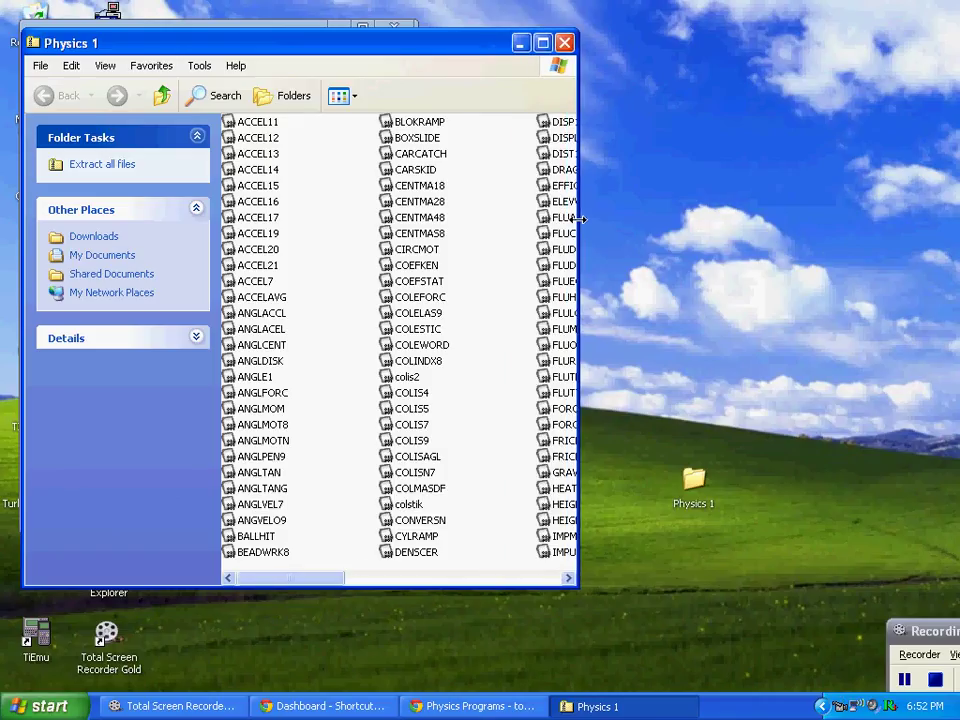
click(258, 122)
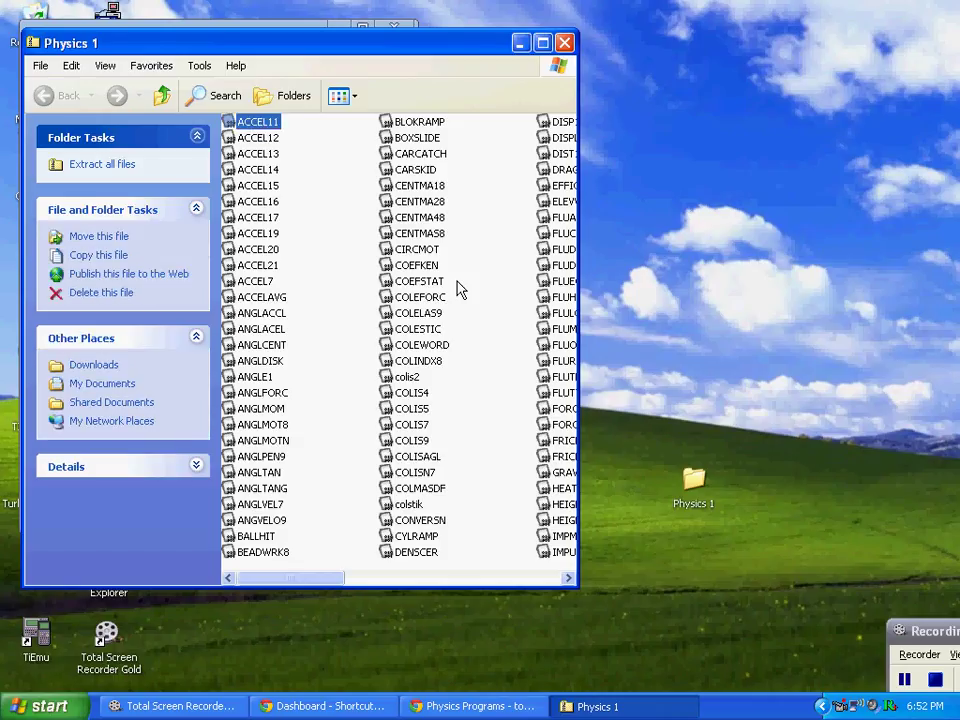
scroll(483, 280, down, 8)
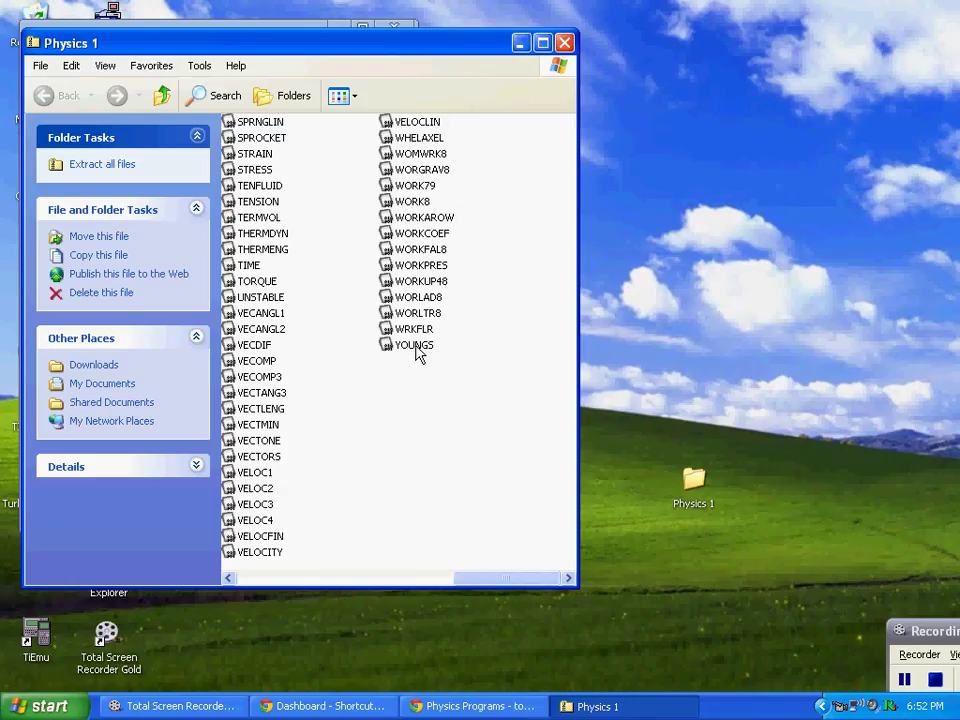
key(ctrl+a)
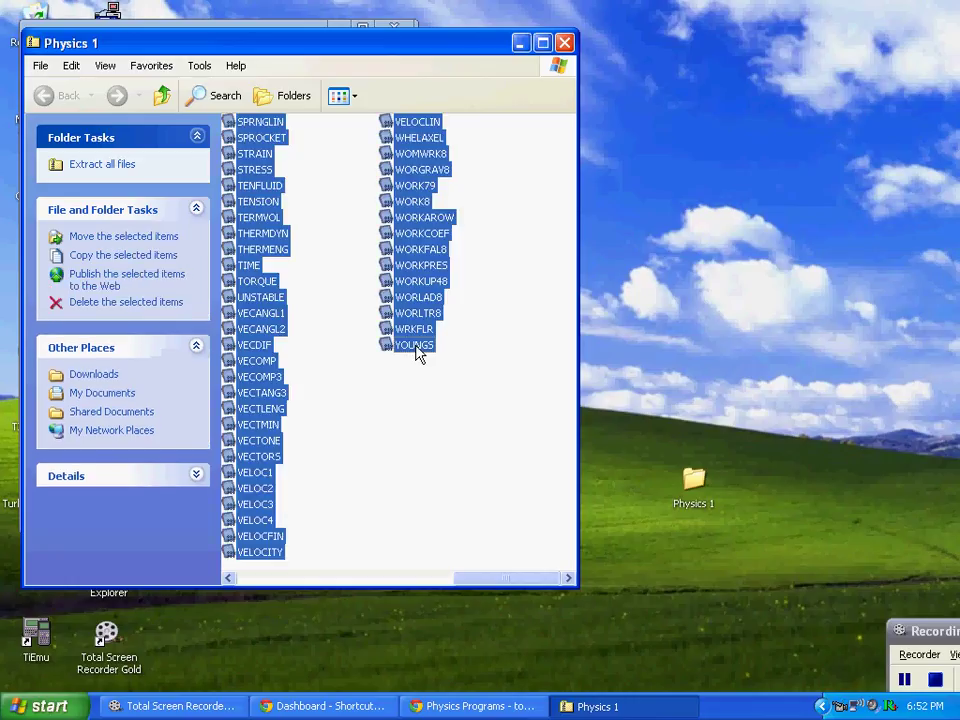
Copy the selected program files, paste them into the desktop Physics 1 folder, and close the zip window
right_click(419, 245)
click(445, 287)
right_click(698, 487)
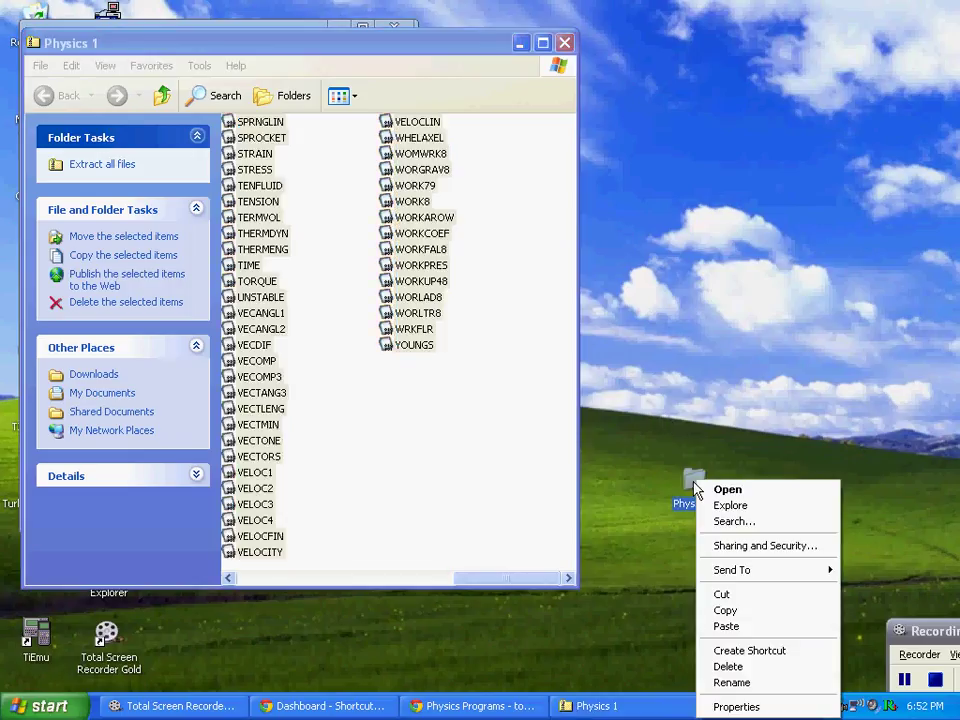
click(745, 628)
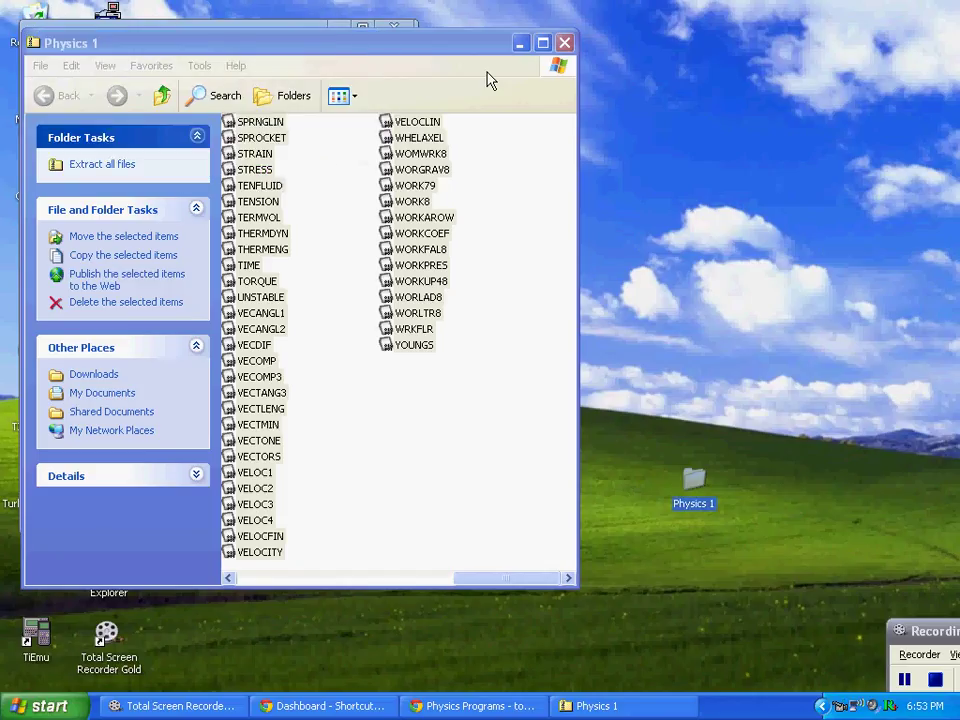
key(ctrl+a)
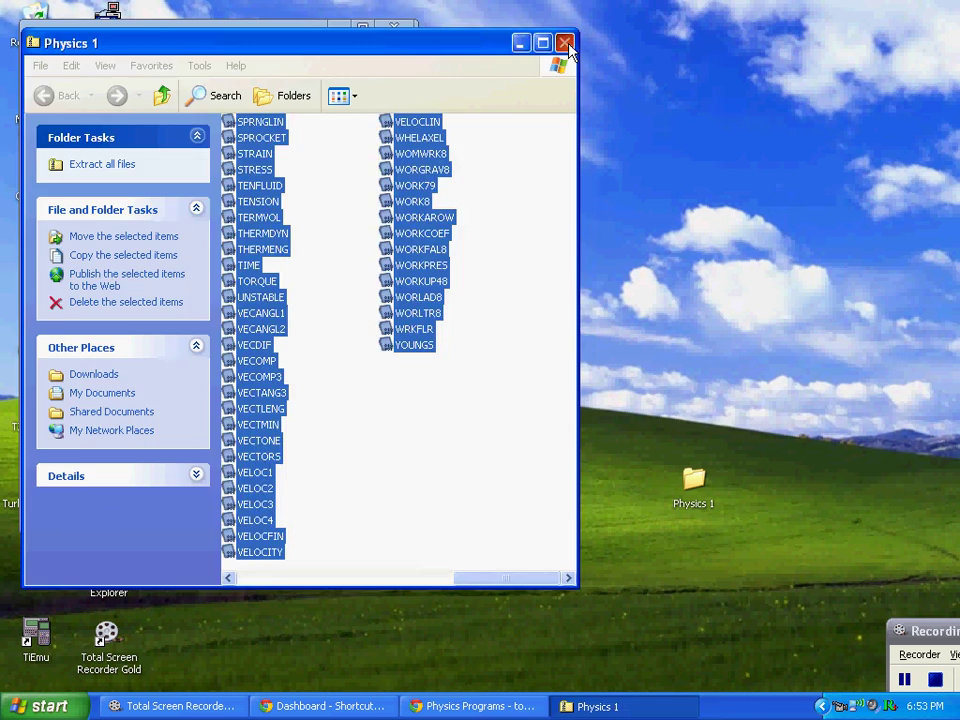
click(564, 43)
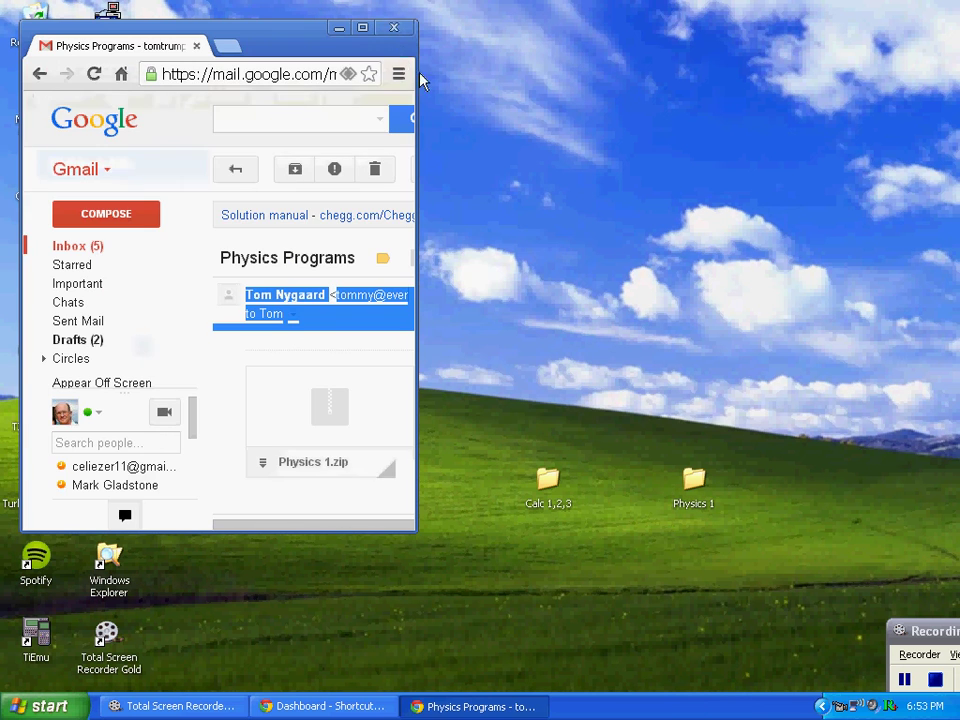
Close Chrome and open the desktop Physics 1 folder
click(394, 29)
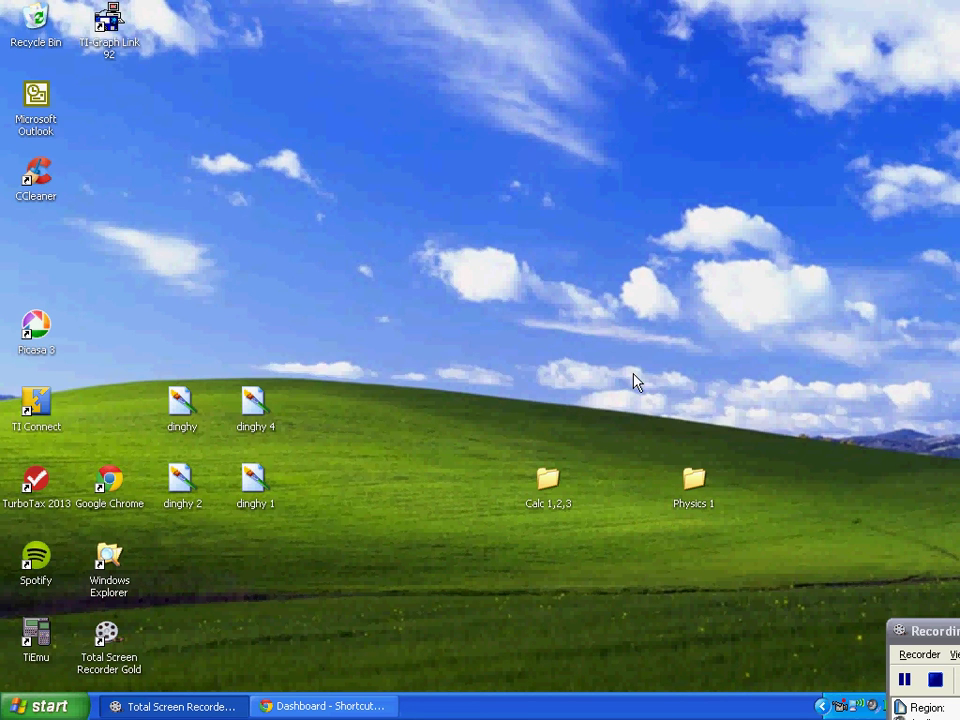
click(695, 483)
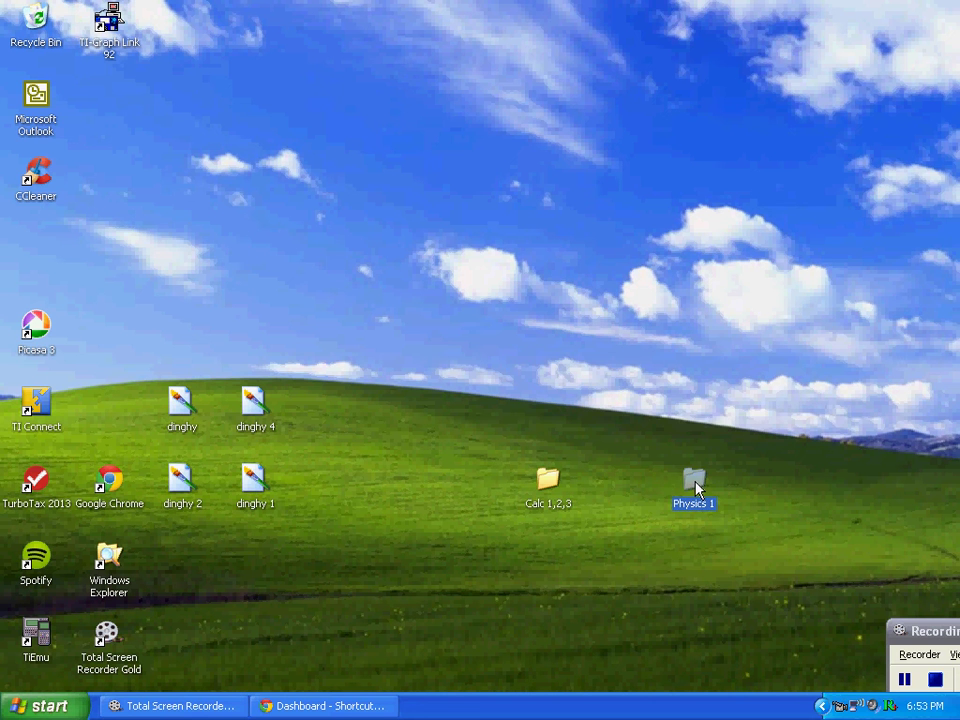
double_click(695, 484)
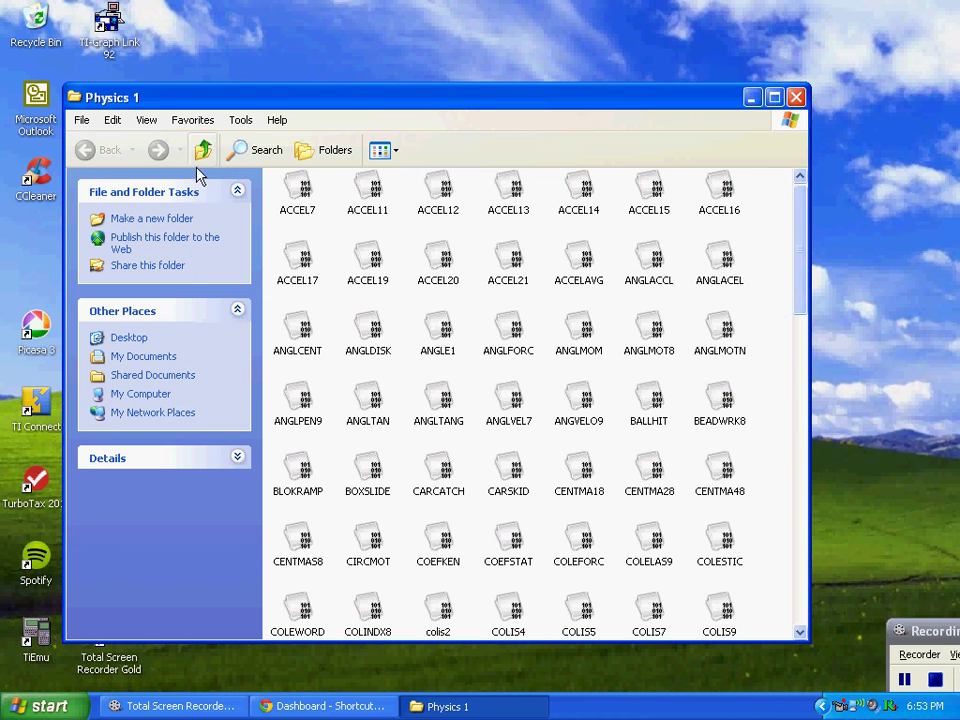
Show the folder's files as a List and select all of them, ACCEL7 through YOUNGS
click(146, 120)
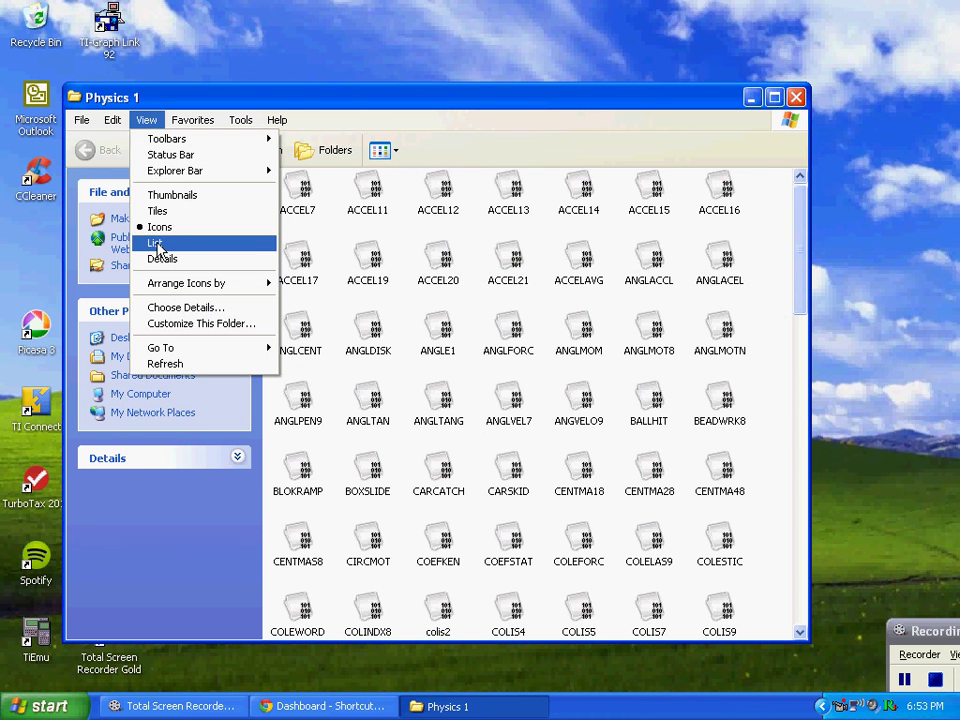
click(157, 244)
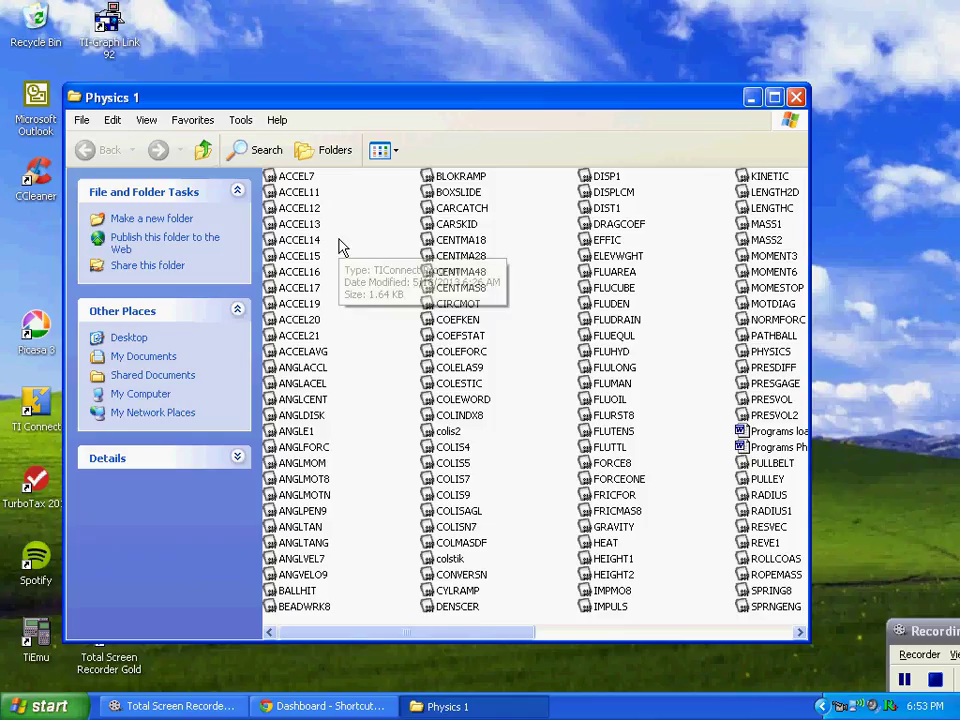
click(298, 178)
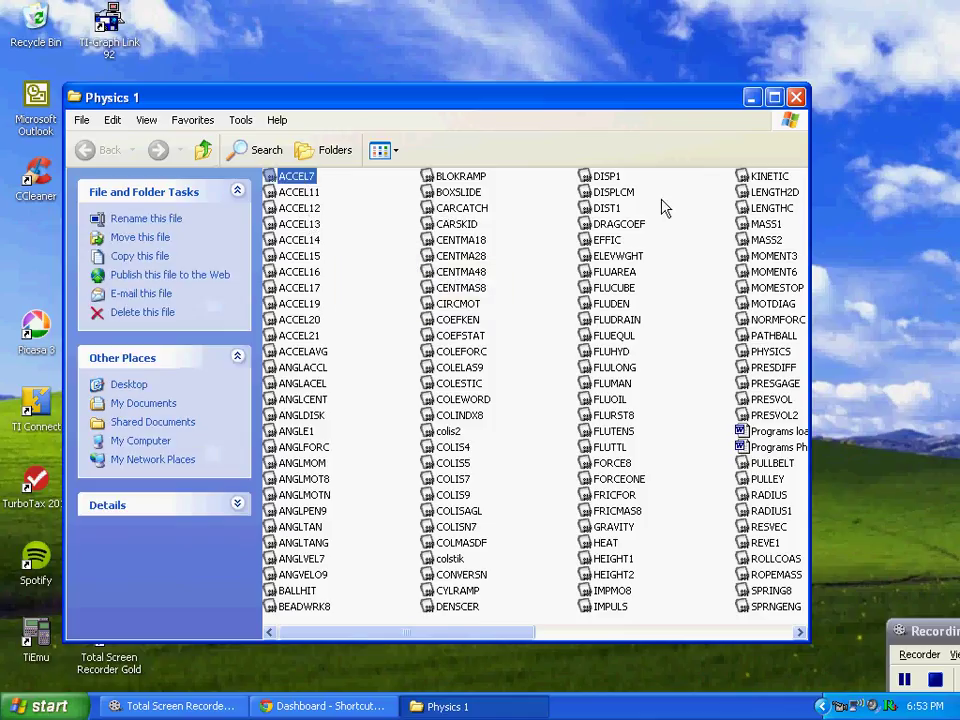
scroll(675, 258, right, 3)
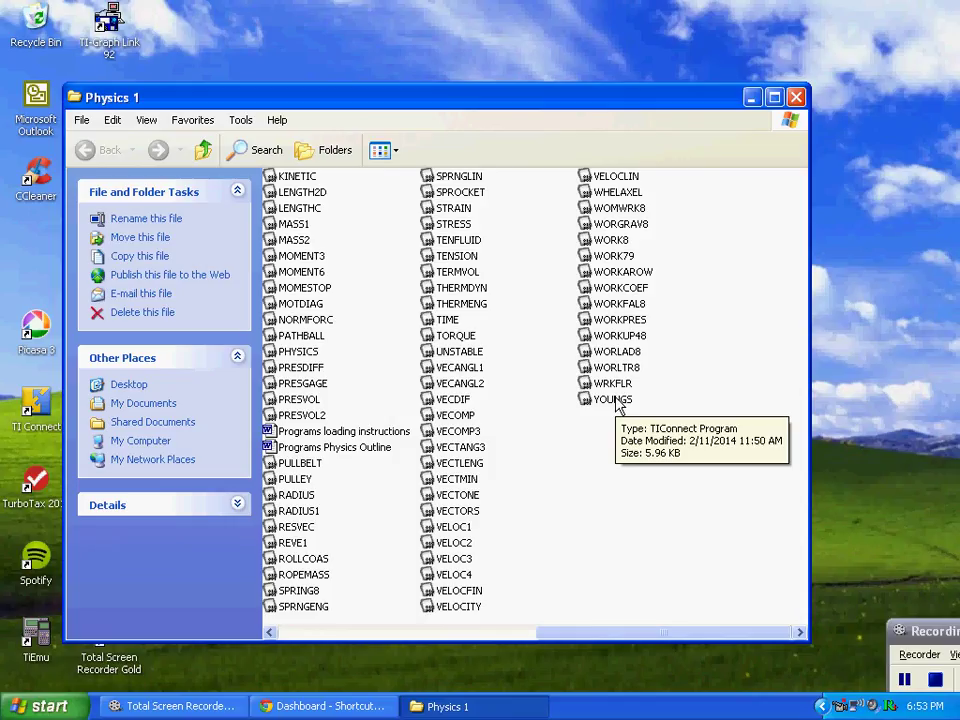
key(ctrl+a)
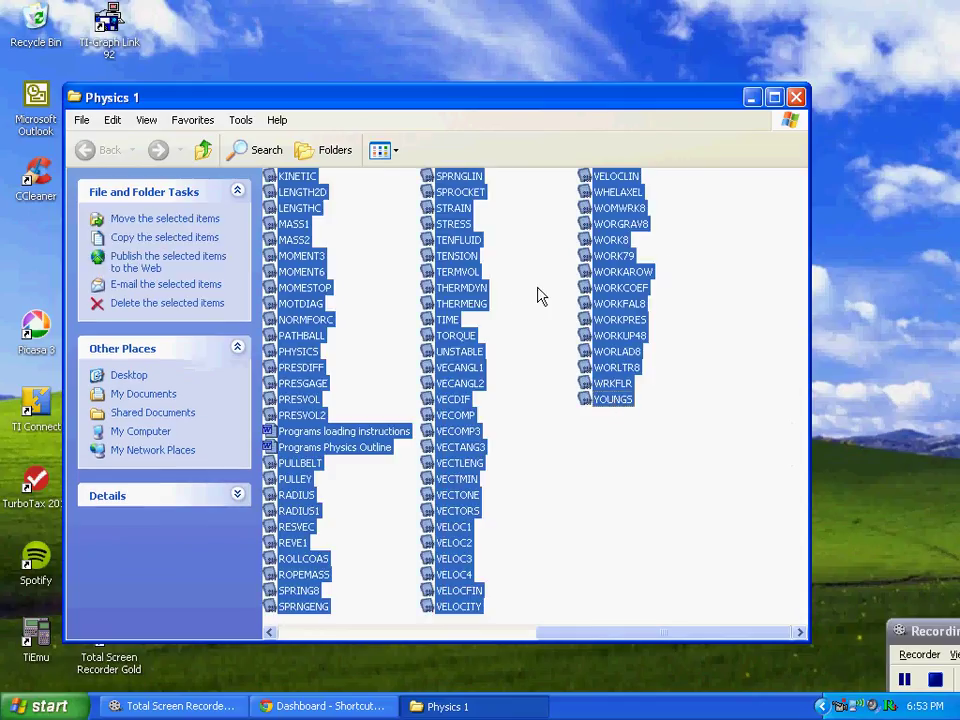
Open the context menu for all the selected Physics 1 program files
right_click(462, 305)
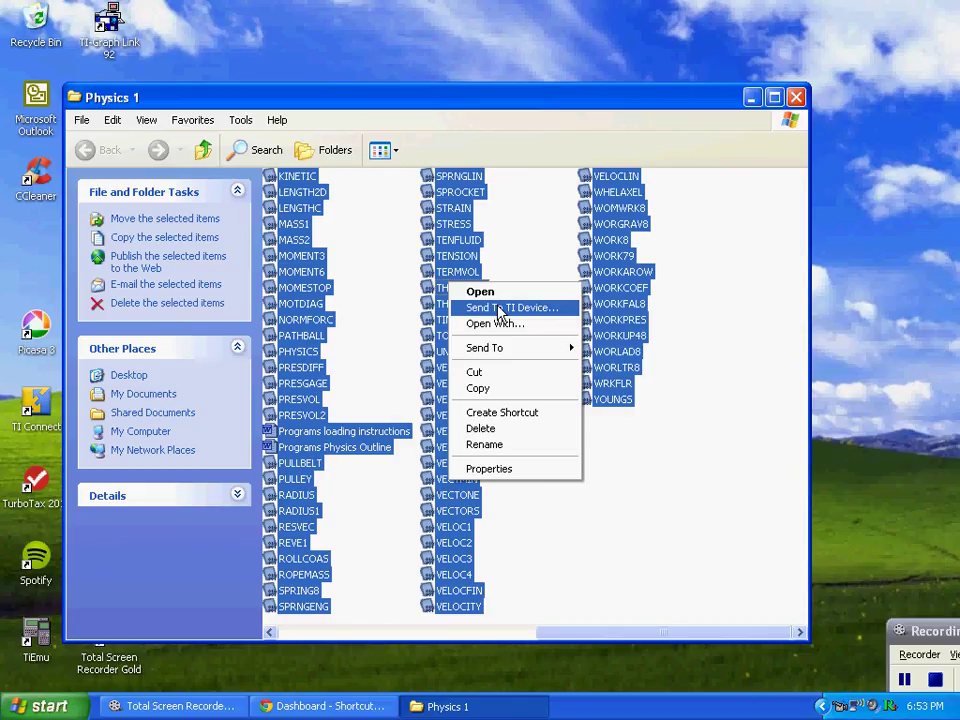
Choose Send To TI Device for the selected Physics 1 programs
click(500, 309)
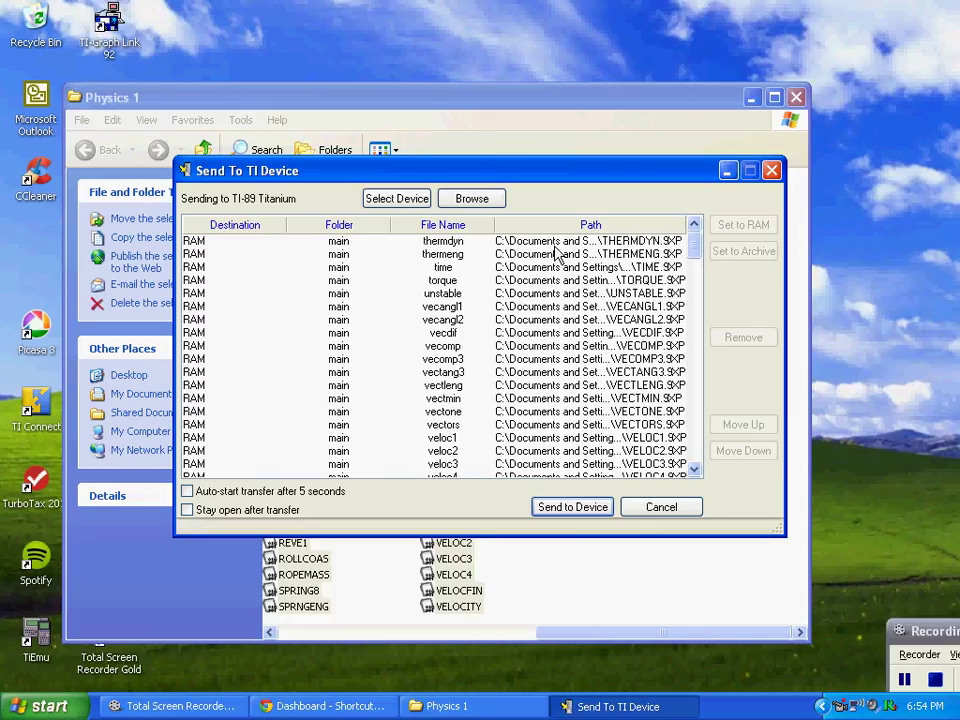
Select all 153 programs, set their destination to Archive, and send them to the TI-89 Titanium
click(553, 243)
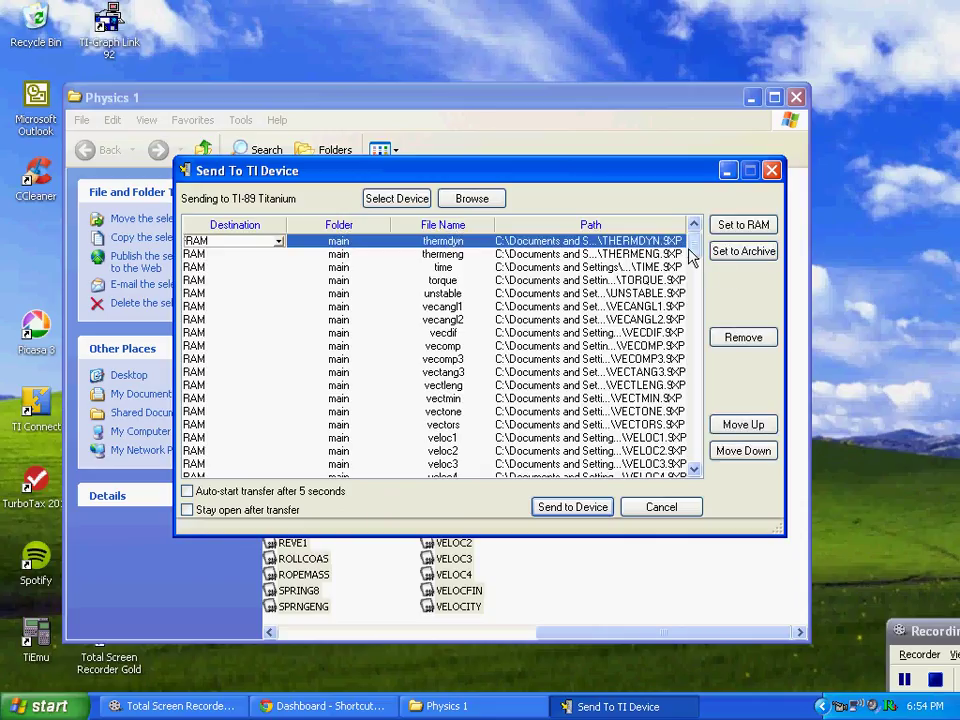
drag(697, 255, 697, 470)
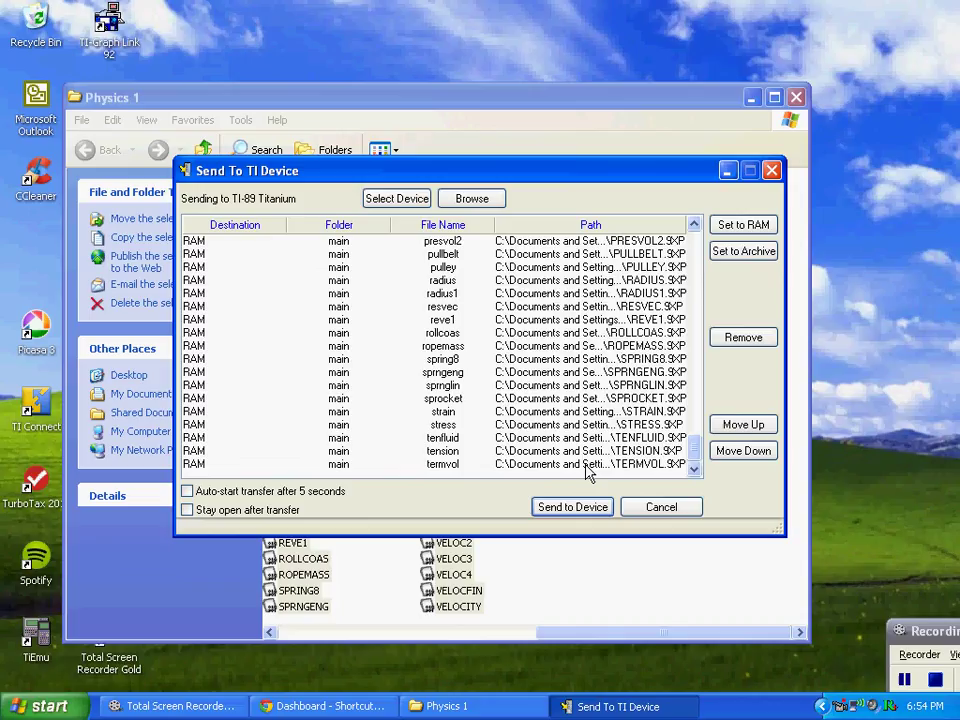
key(ctrl+a)
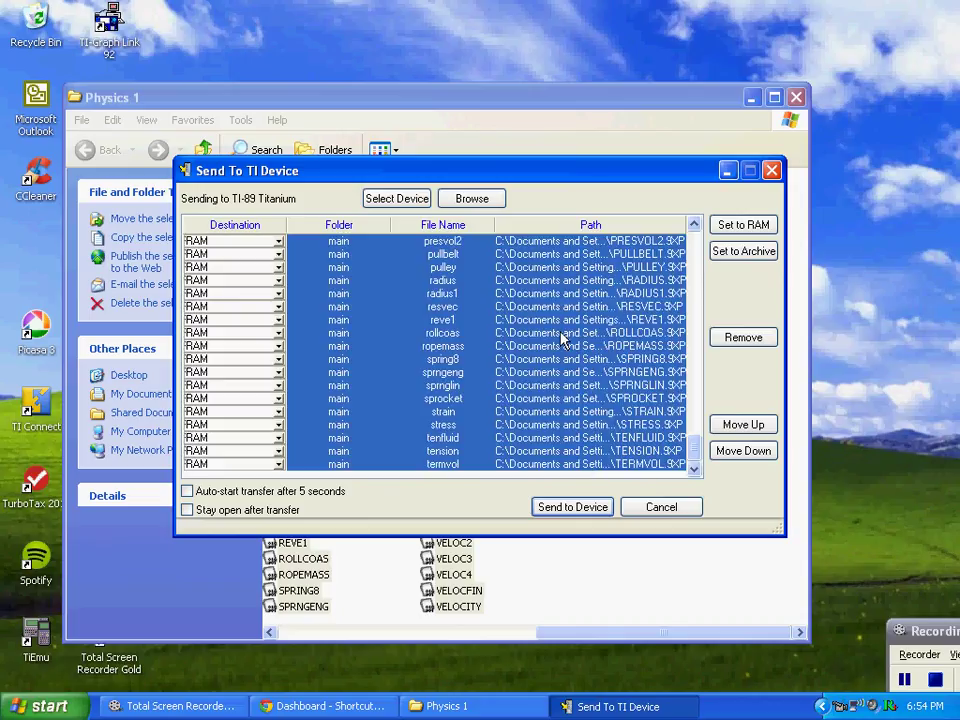
click(745, 253)
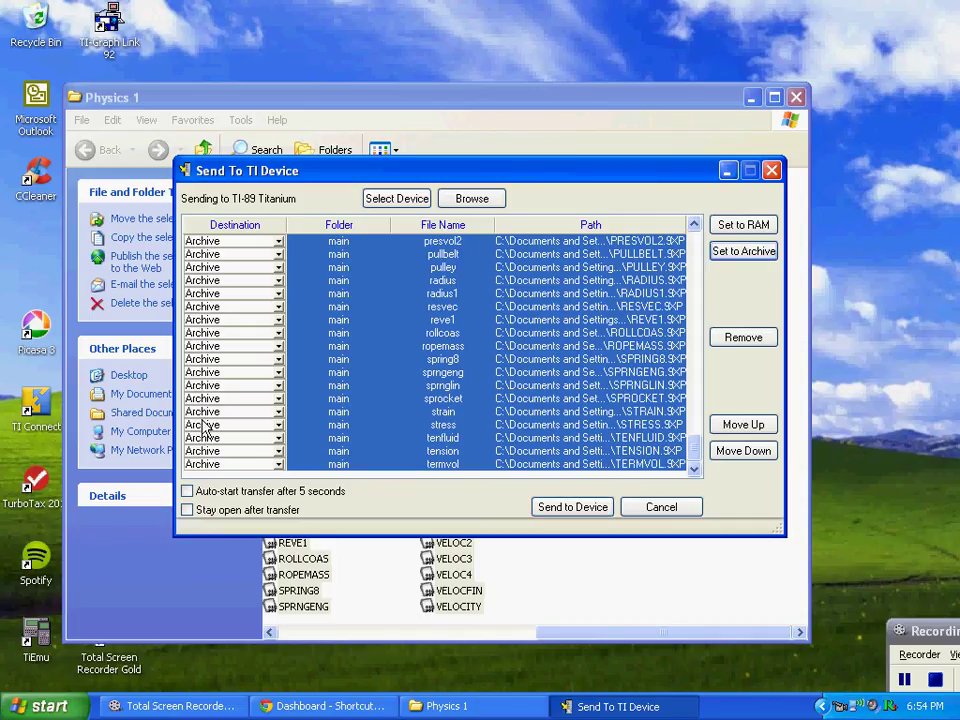
click(578, 510)
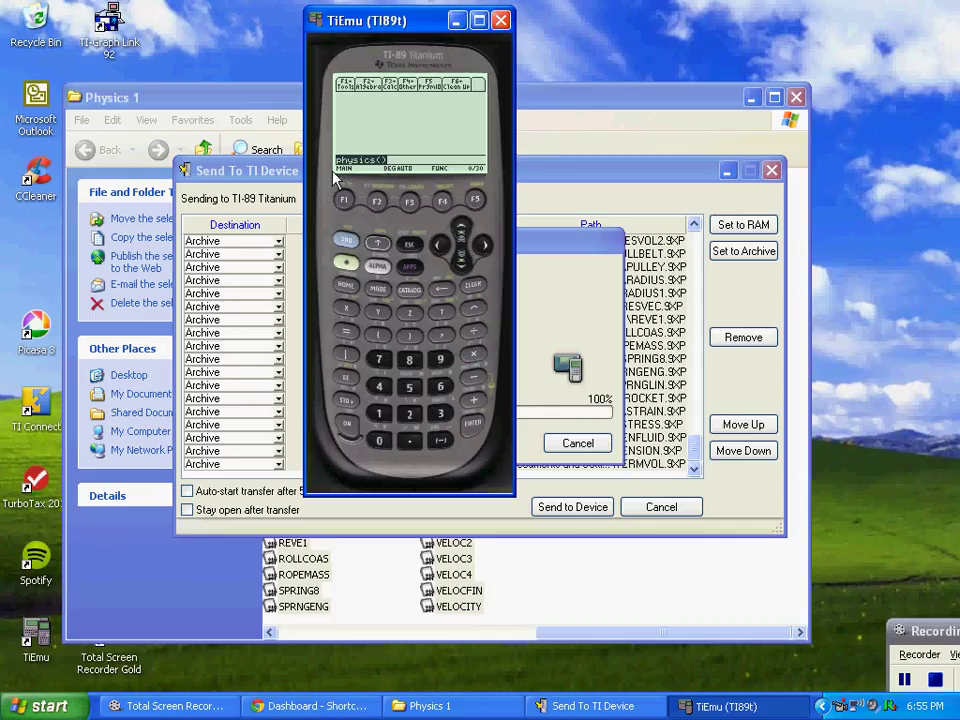
Clear the old entry on the emulator's home screen and turn on alpha-lock
key(Return)
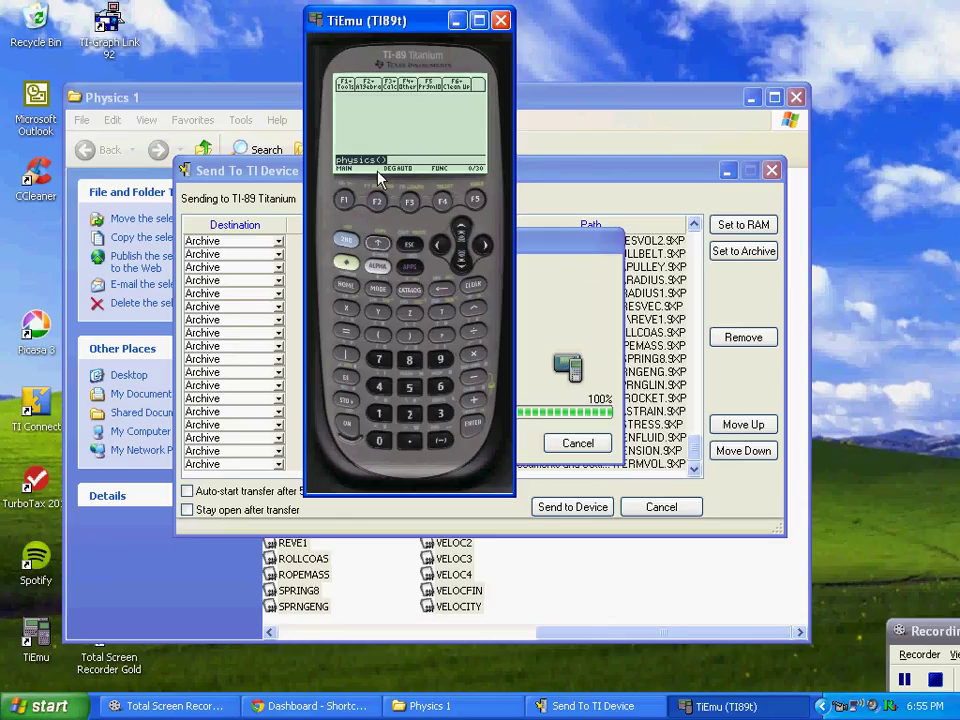
click(474, 289)
click(345, 241)
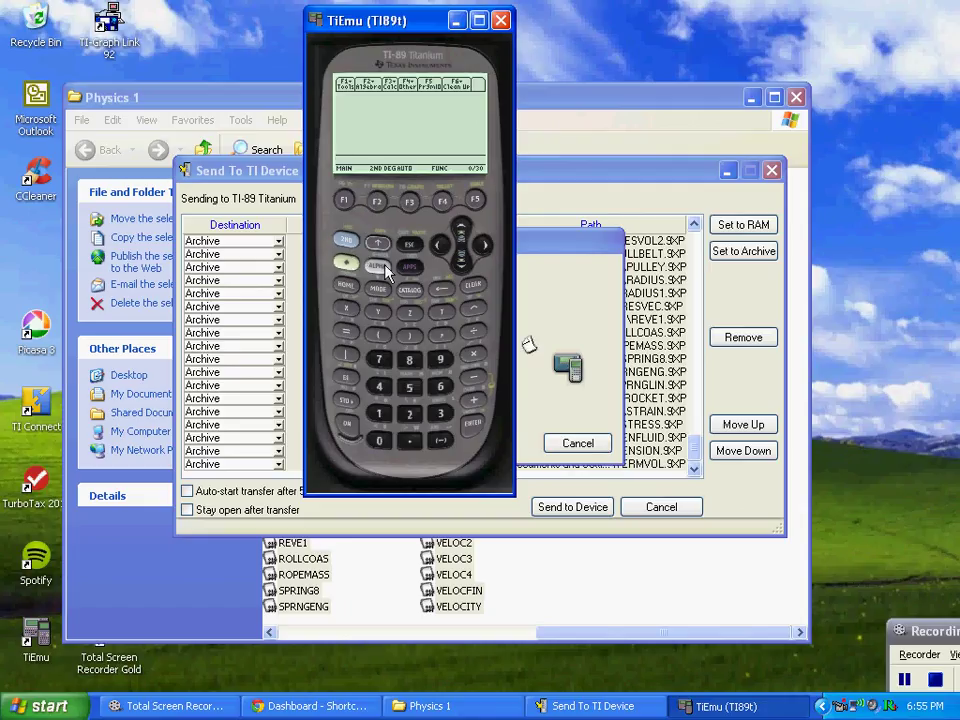
click(380, 266)
Key in physics8(), correcting a mistyped letter, and run it on the emulator
click(377, 390)
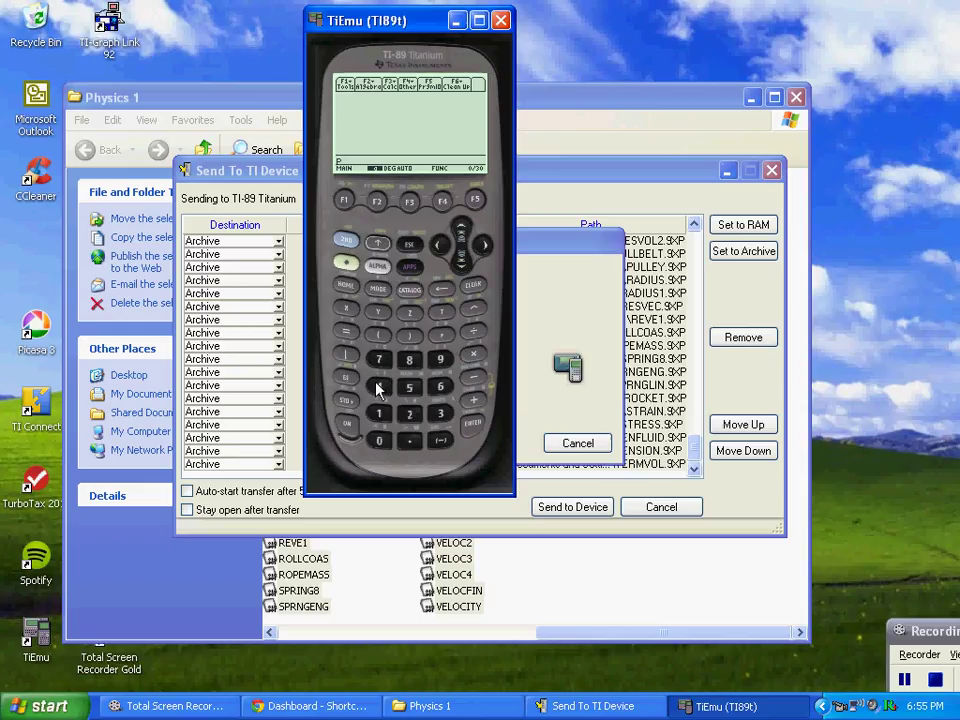
click(407, 361)
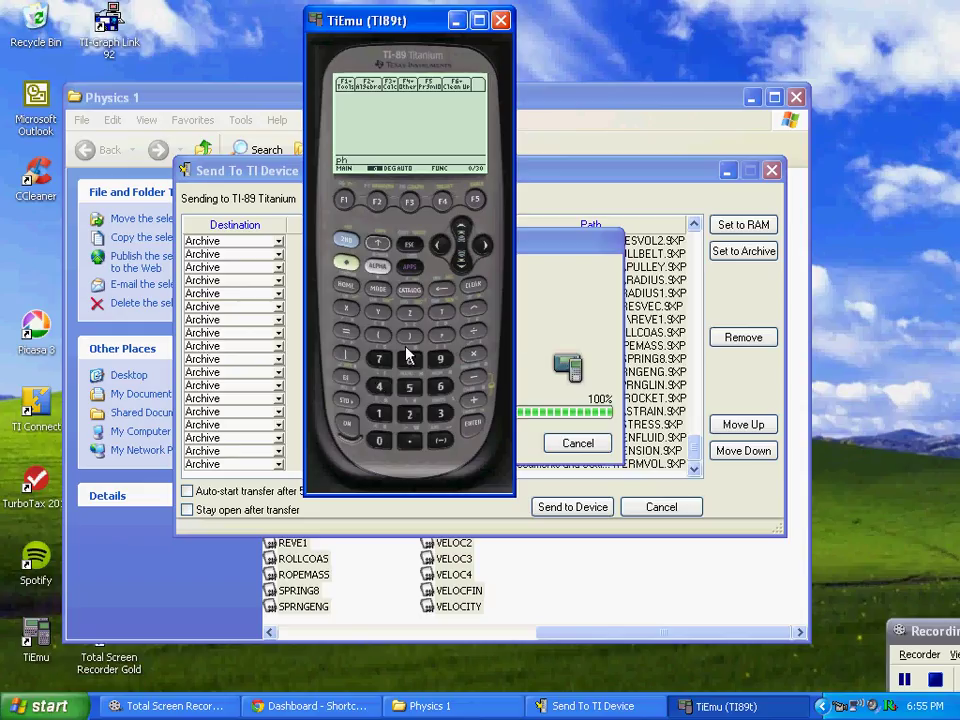
click(380, 316)
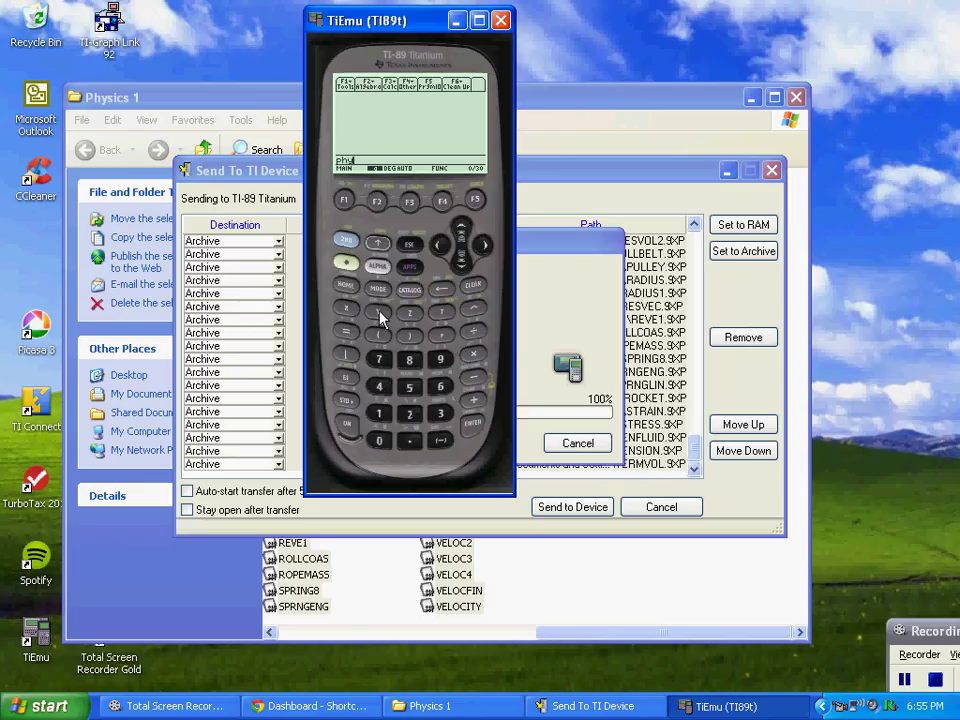
click(443, 416)
click(442, 363)
click(382, 360)
click(442, 290)
click(416, 340)
click(443, 418)
click(407, 362)
click(380, 338)
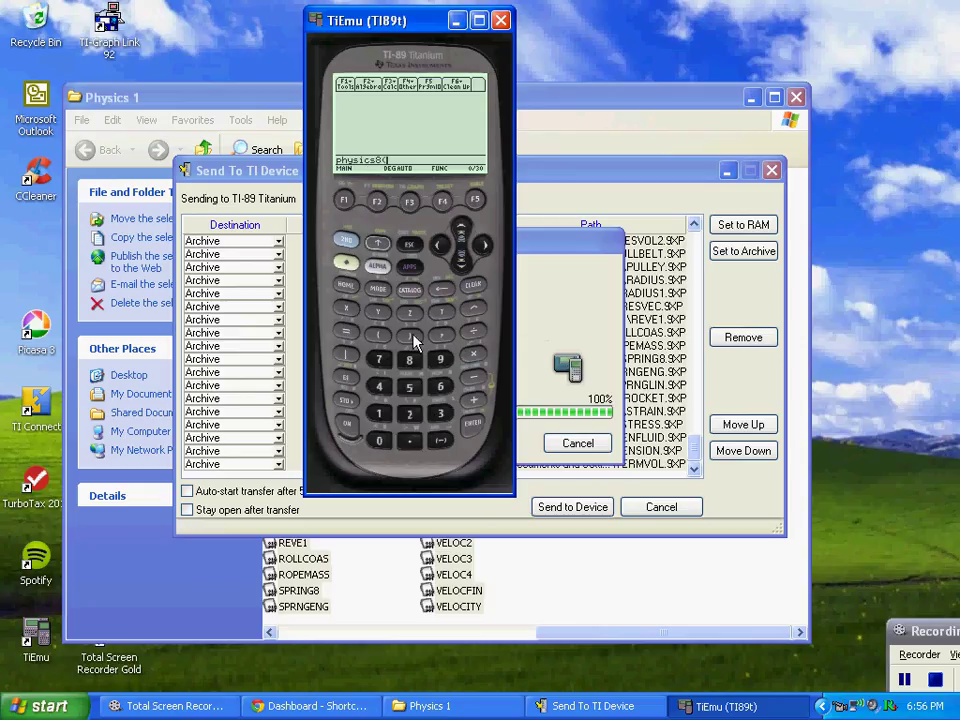
click(411, 338)
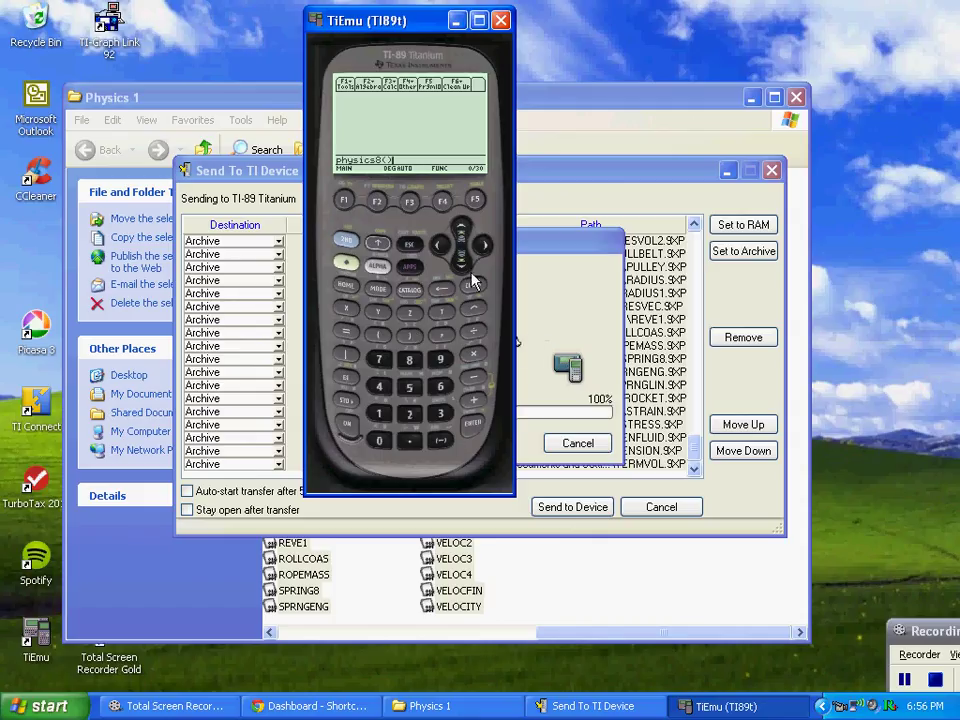
click(474, 427)
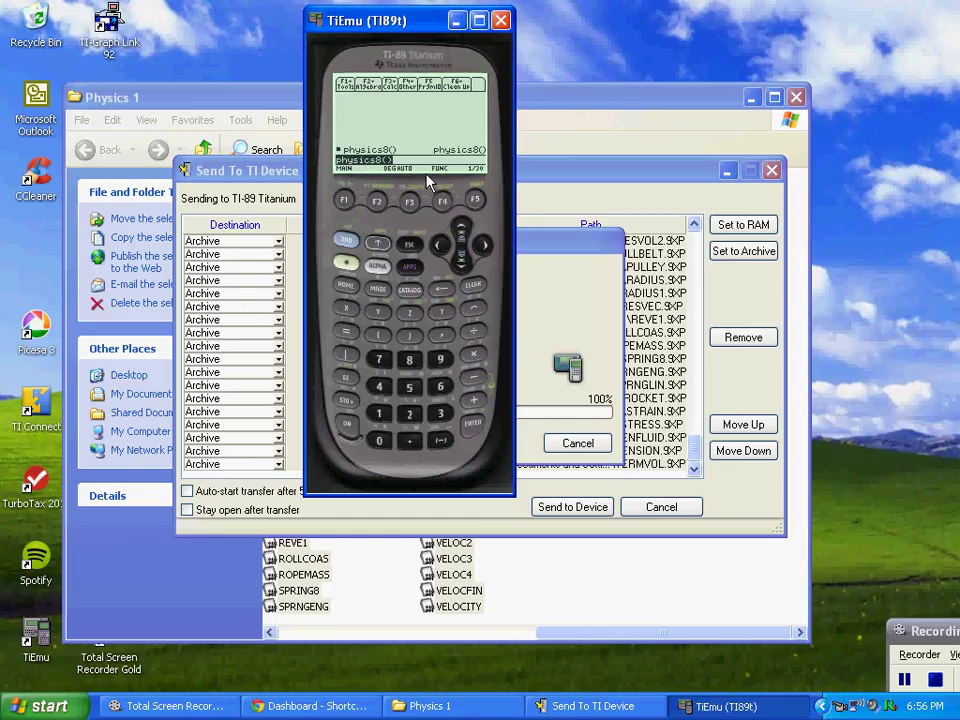
Close the TiEmu emulator with Alt+F4 while the 153-file transfer continues
key(alt+F4)
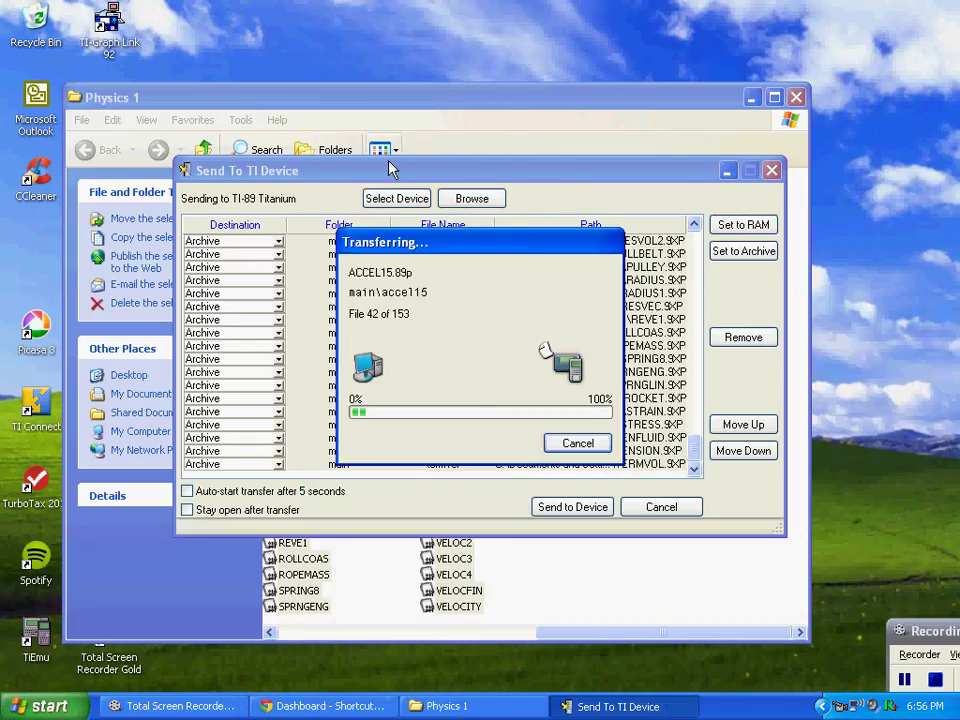